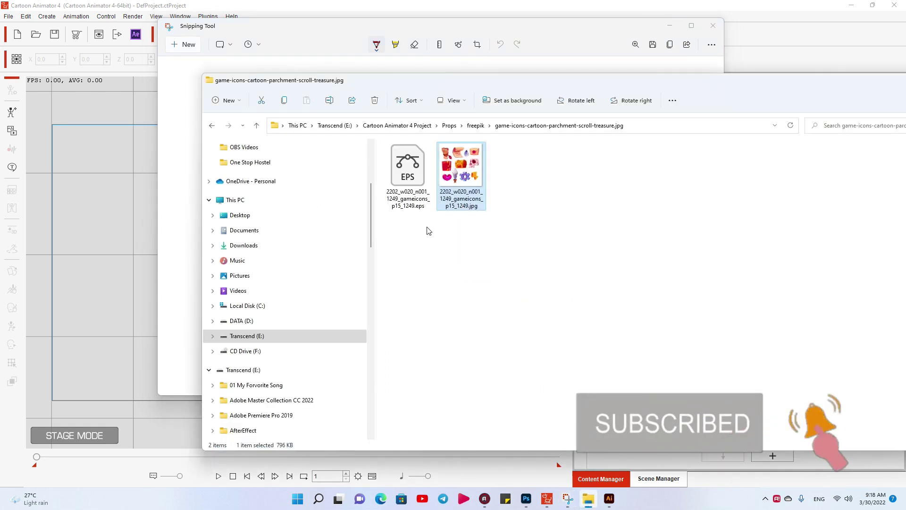
Open the file 2202_w020_n001_1249_gameicons_p15_1249.eps in Illustrator.
click(408, 178)
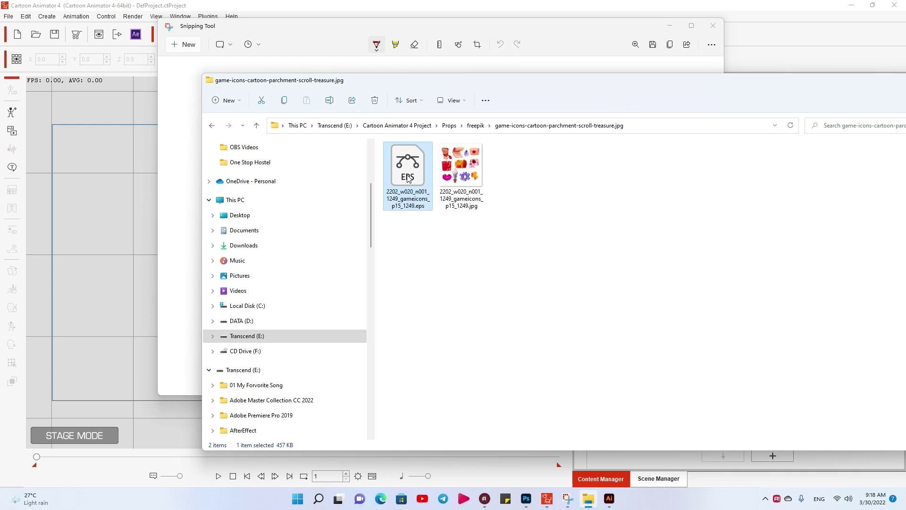
click(457, 176)
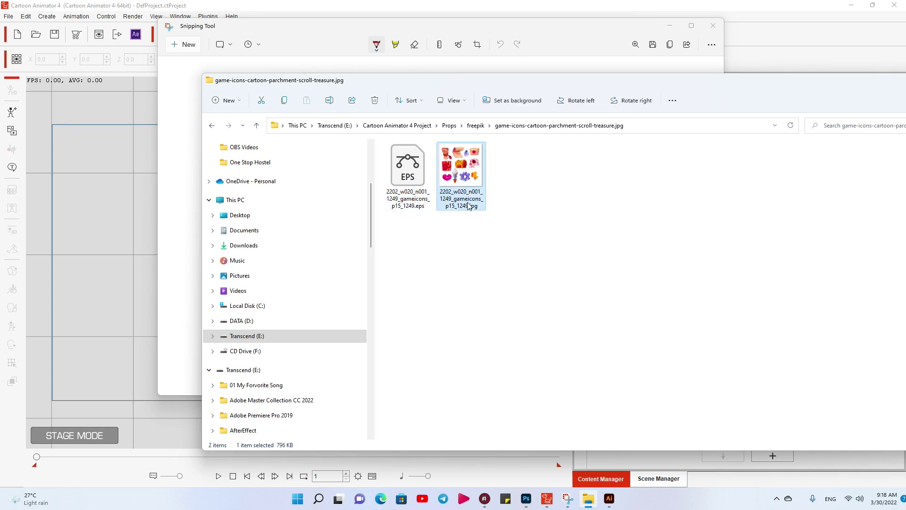
click(418, 204)
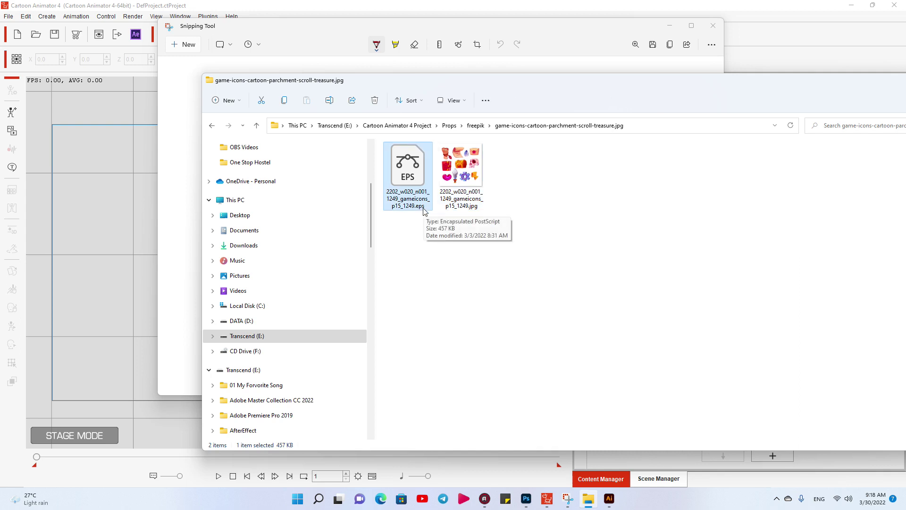
double_click(414, 170)
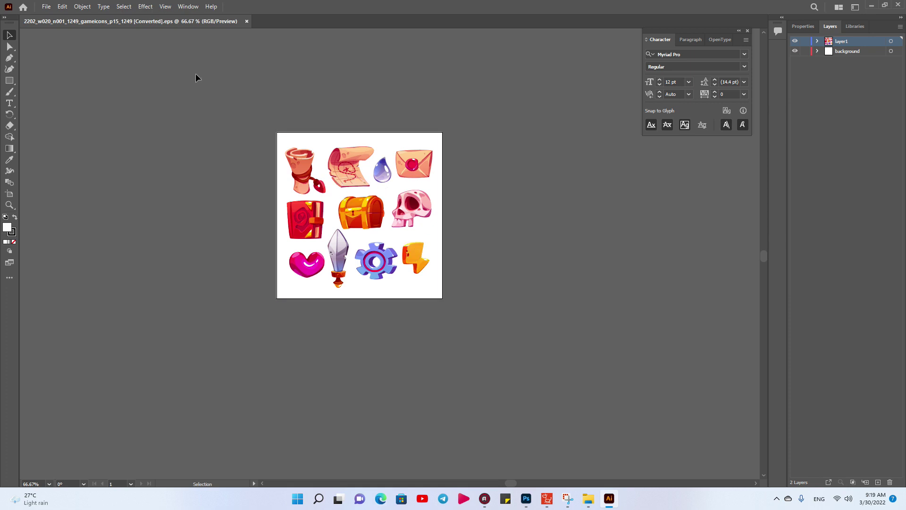
Create a new 1000 × 1000 pt document with one artboard in CMYK Color at 300 ppi.
click(46, 6)
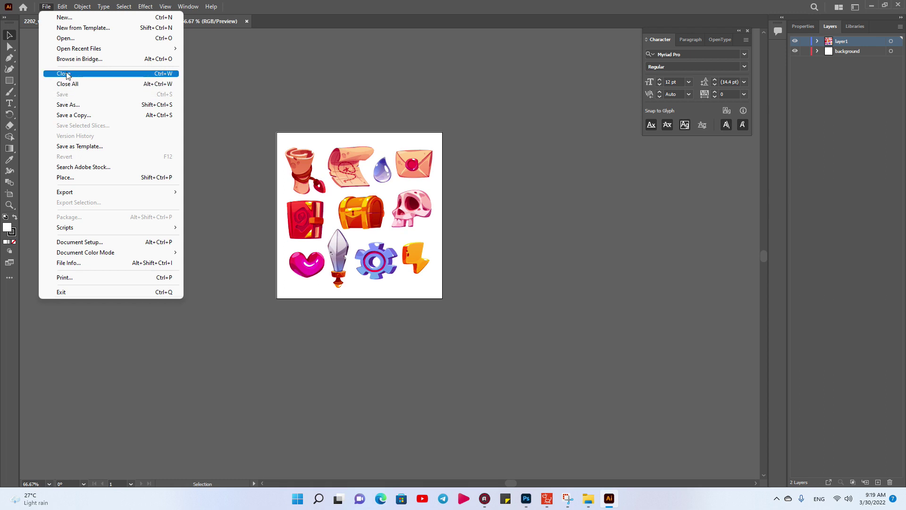
click(66, 18)
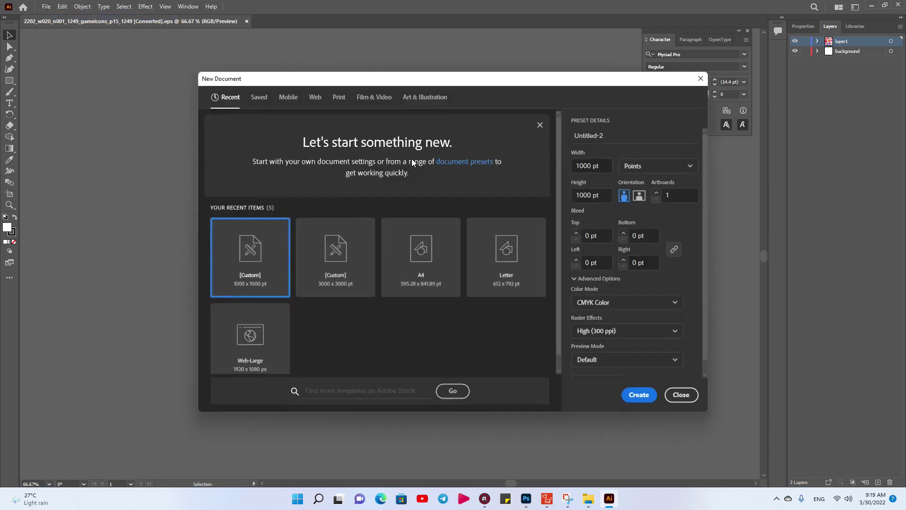
click(601, 170)
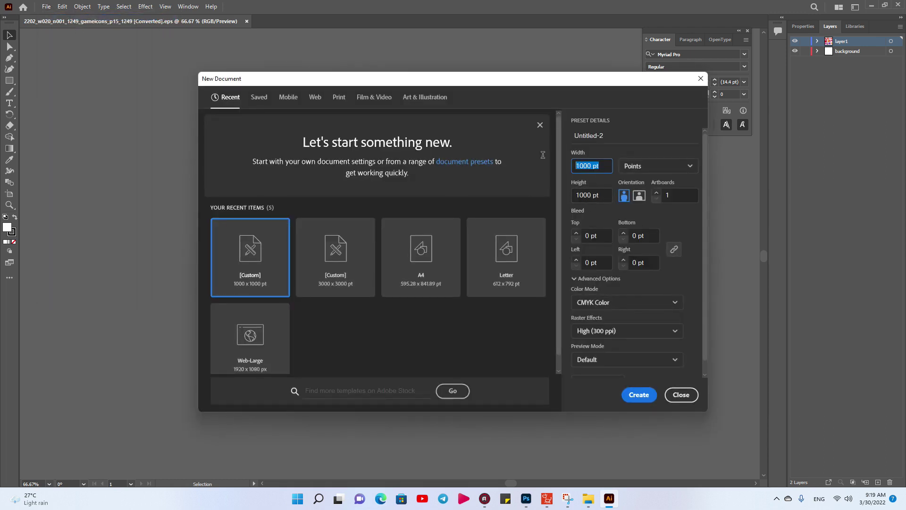
click(603, 192)
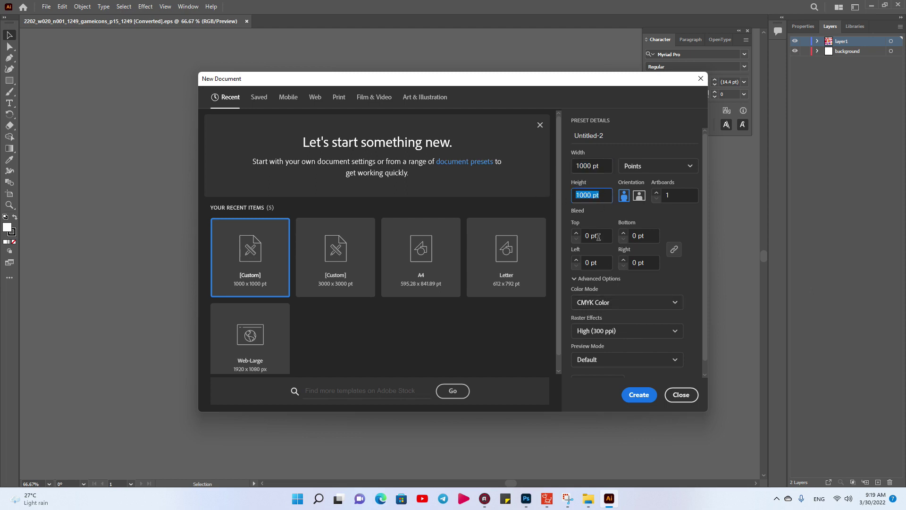
click(638, 395)
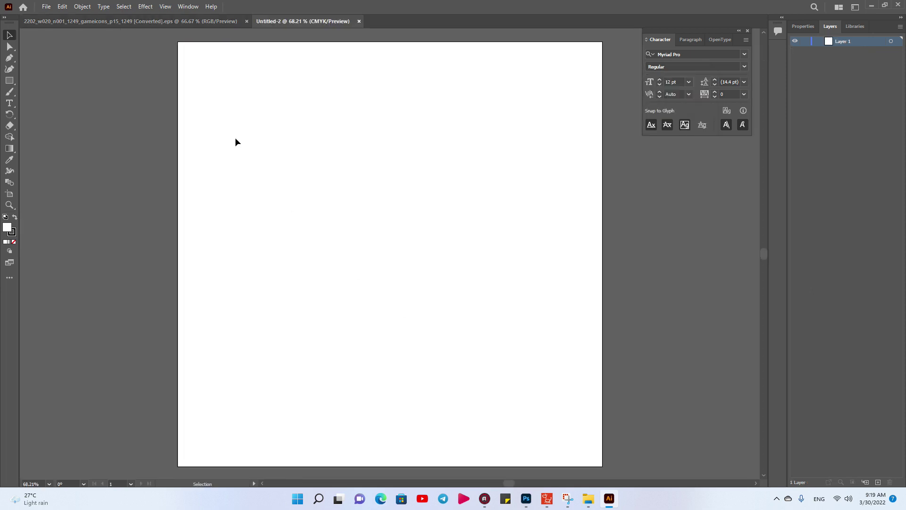
Copy all the artwork from the EPS document and paste it into the new Untitled-2 document.
click(199, 21)
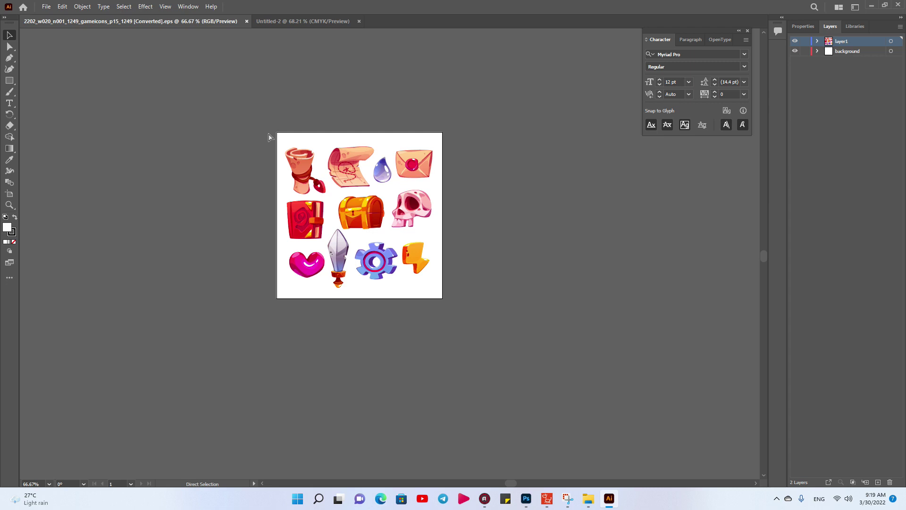
key(ctrl+a)
click(274, 136)
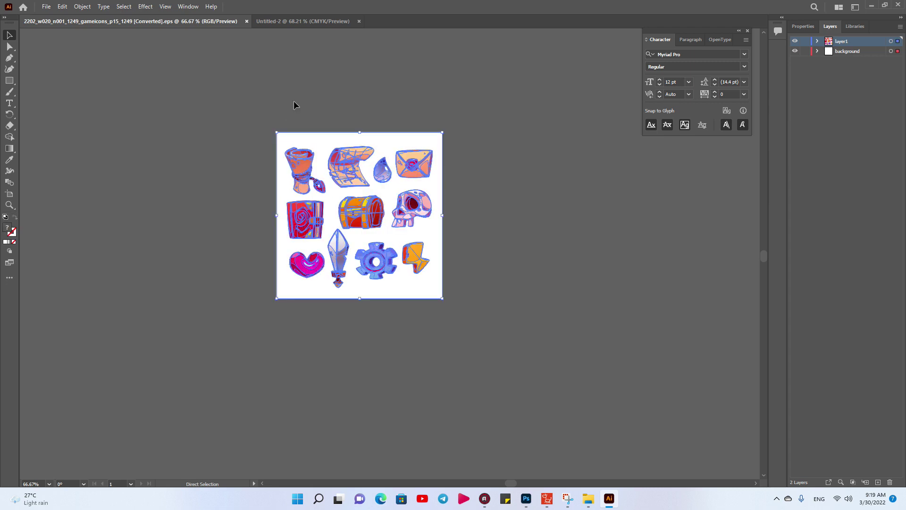
click(303, 22)
key(a)
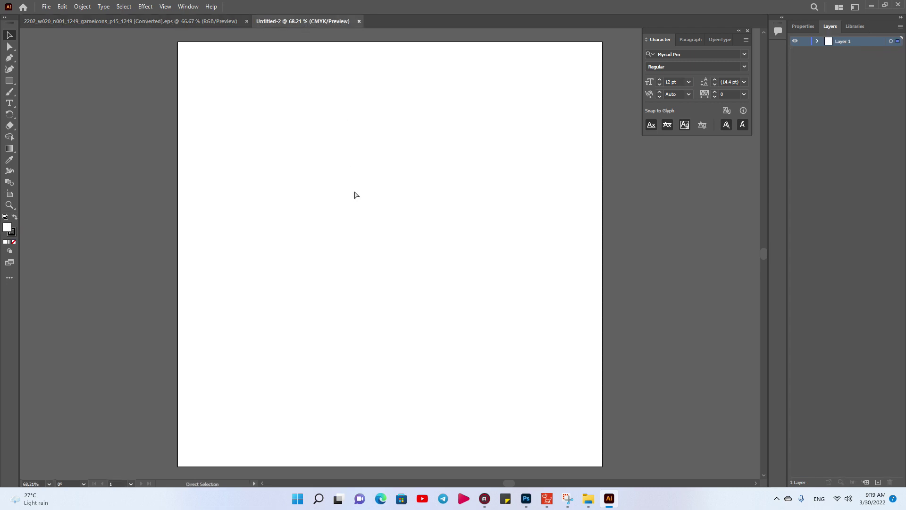
key(ctrl+v)
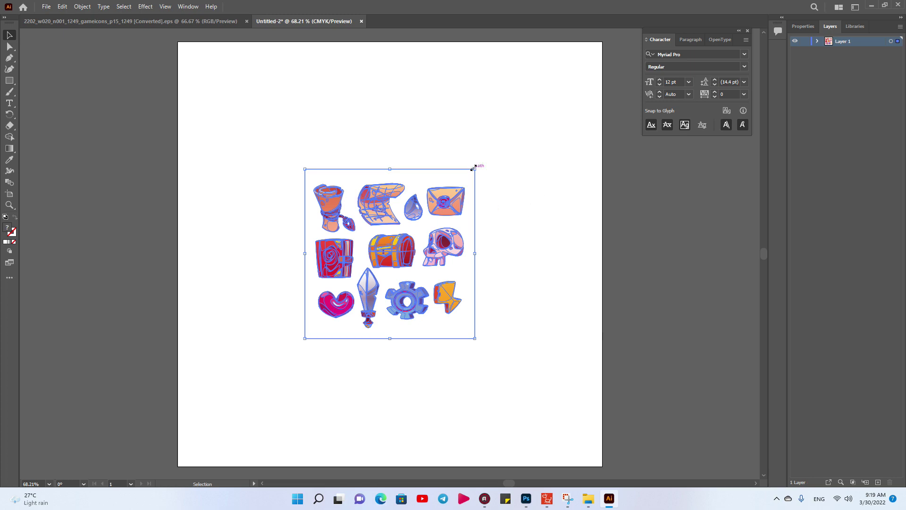
Enlarge the pasted artwork proportionally from its center until it nearly fills the artboard, and close the original EPS document.
drag(474, 169, 593, 59)
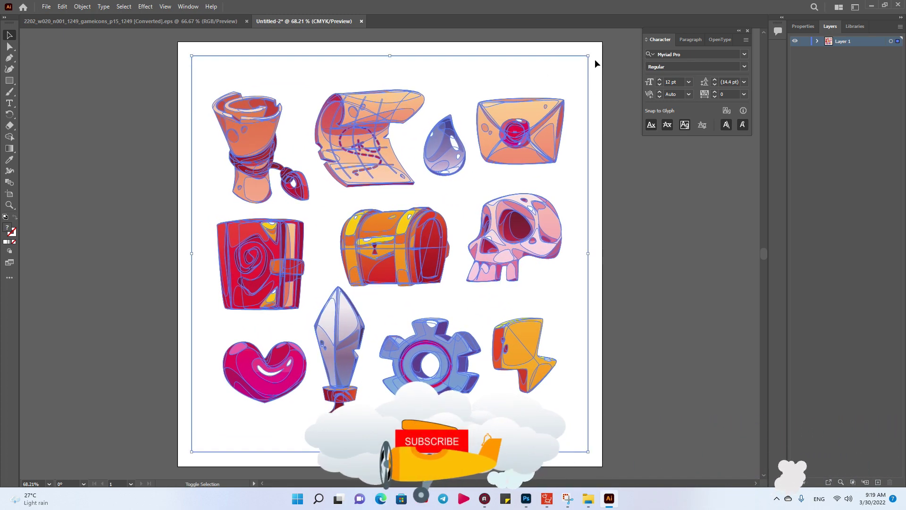
click(246, 21)
click(236, 49)
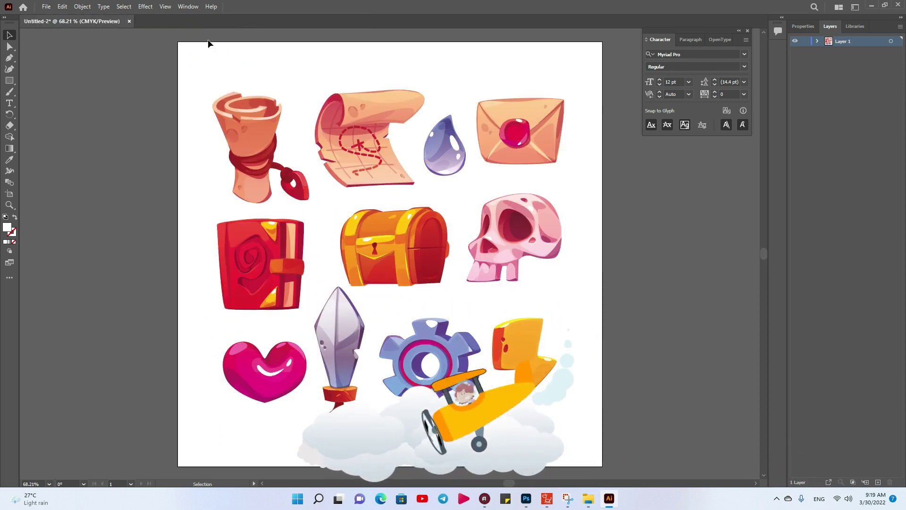
Expand Layer 1 and its group, and move the stray path beside the water drop into the drop's group.
click(817, 41)
click(829, 51)
click(858, 70)
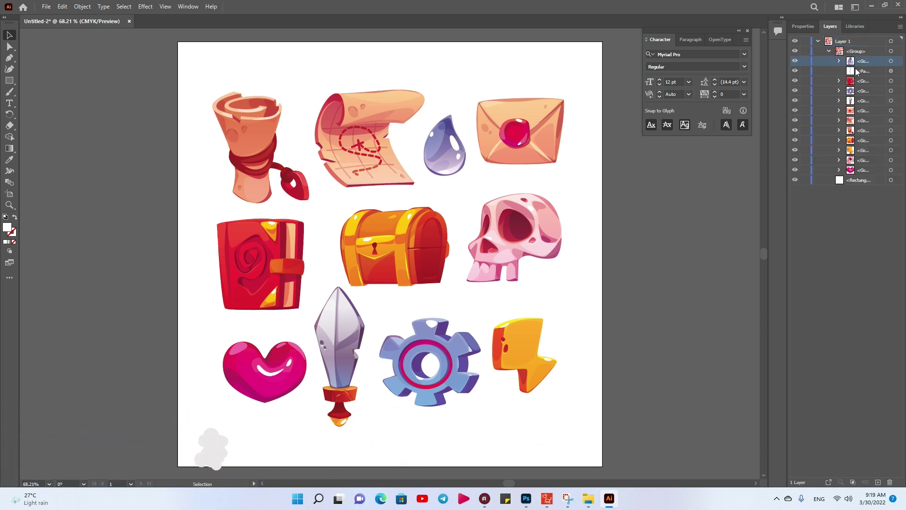
click(891, 71)
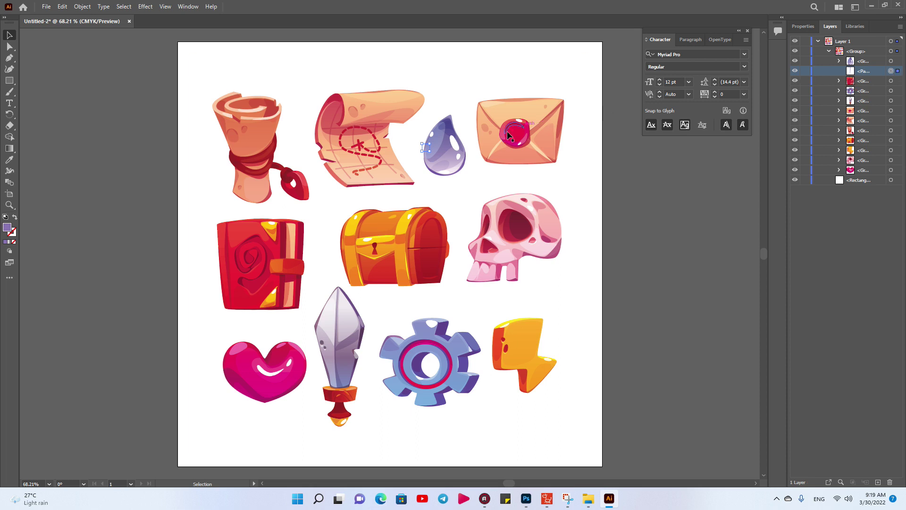
drag(853, 72, 850, 63)
click(855, 64)
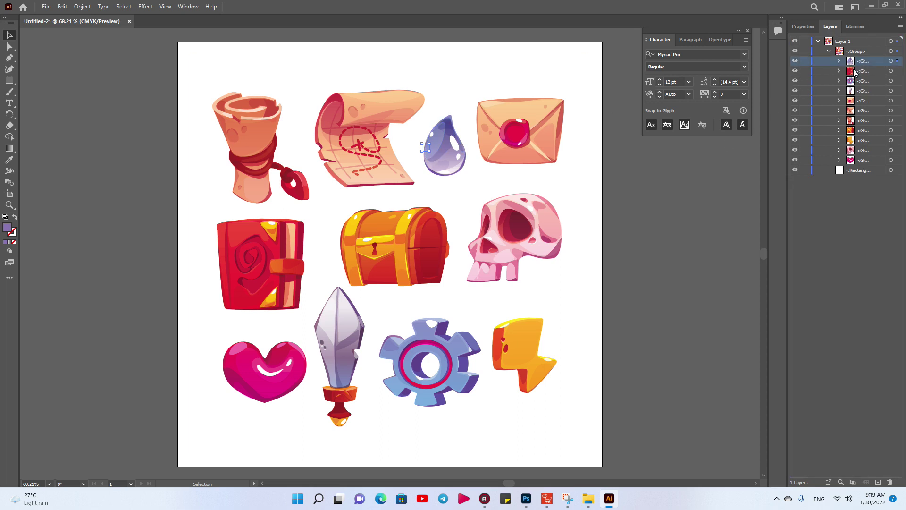
Move all the icon groups out of their enclosing group directly into Layer 1, and delete the white background rectangle.
shift+click(859, 160)
drag(852, 62, 848, 44)
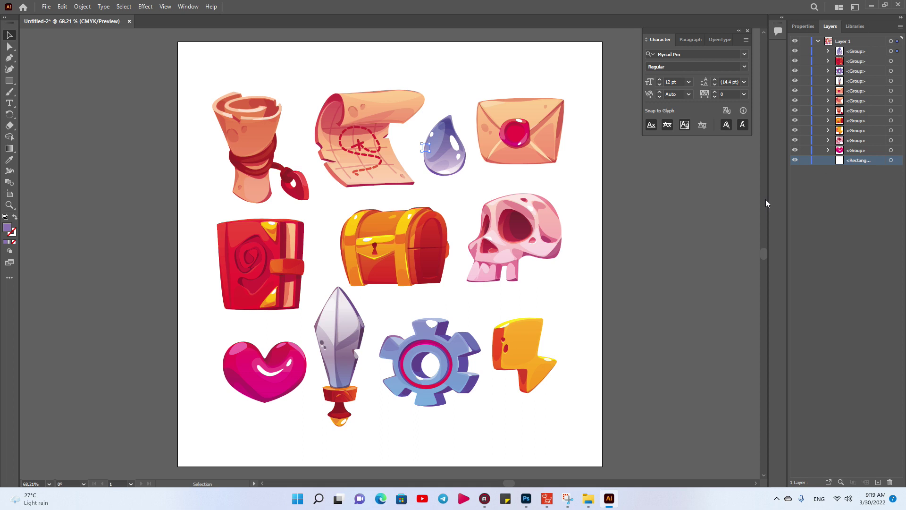
click(892, 161)
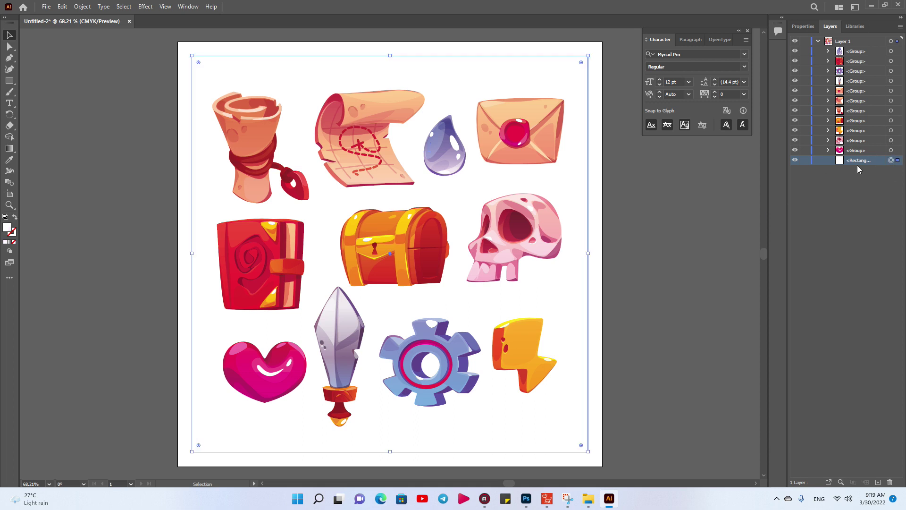
key(Delete)
Select the artwork of all icon groups in Layer 1, from the water drop to the heart, and copy it.
click(843, 51)
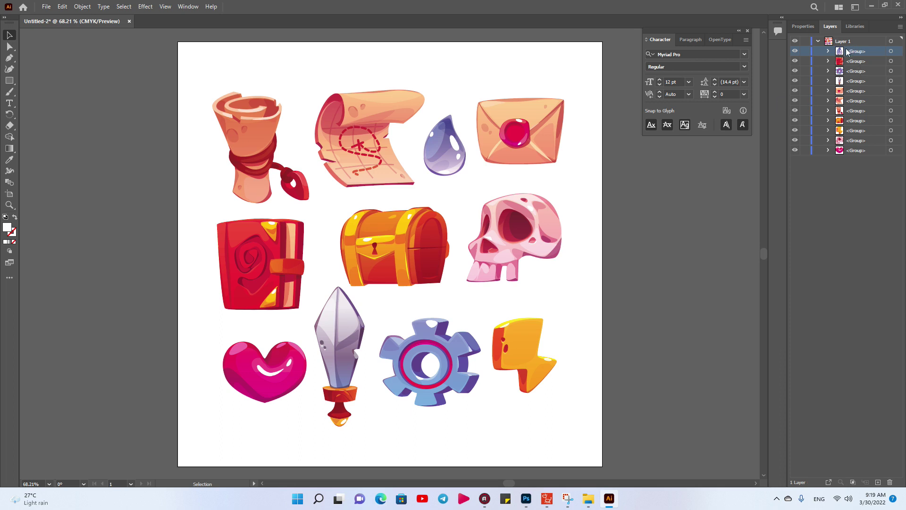
click(896, 52)
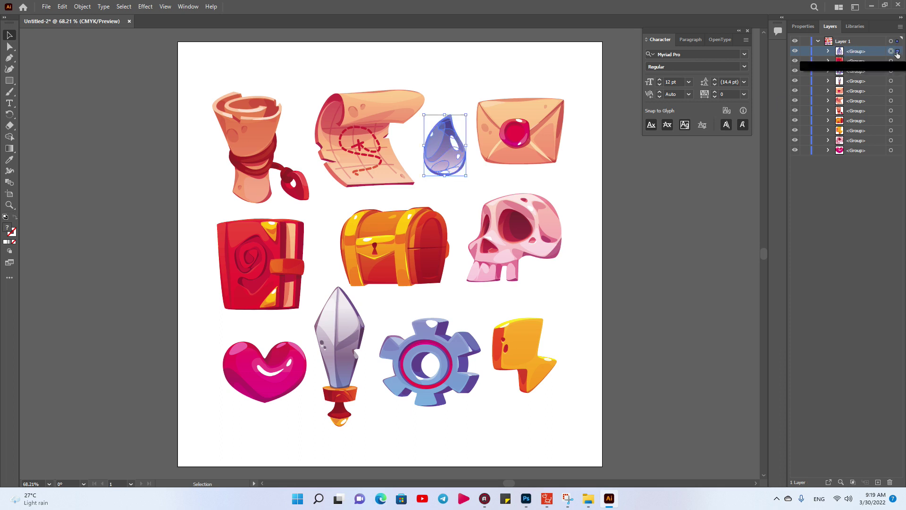
key(a)
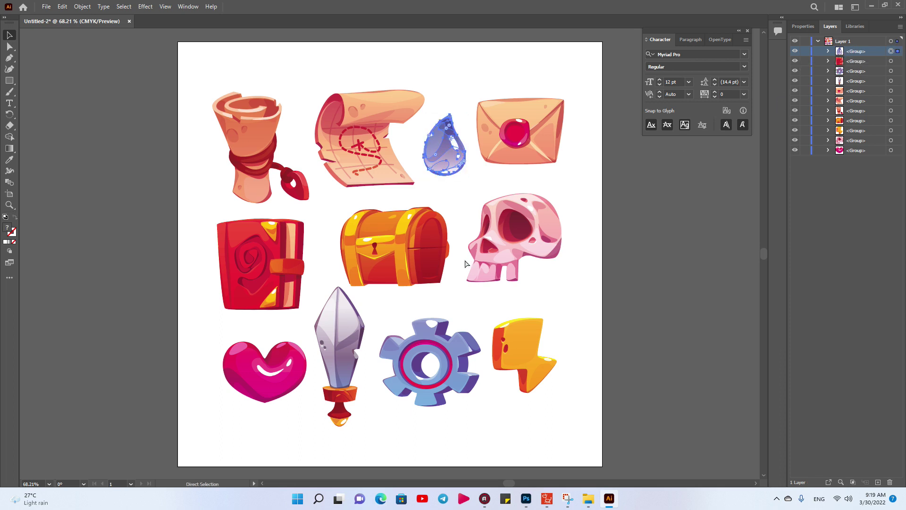
key(v)
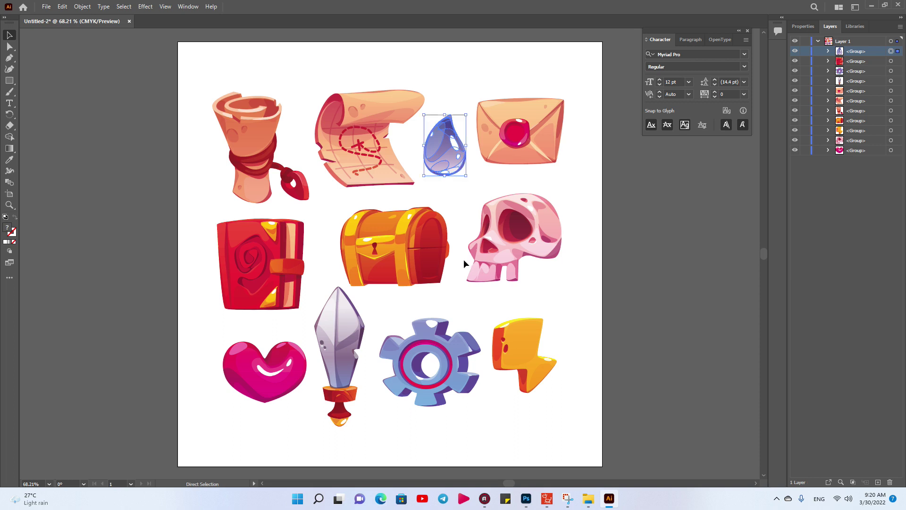
shift+click(862, 151)
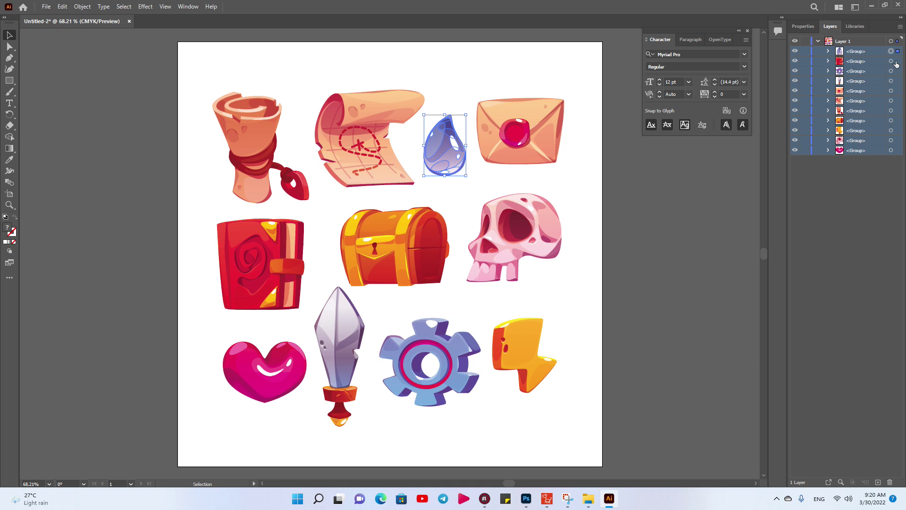
drag(898, 61, 898, 153)
key(a)
key(v)
Switch to Photoshop and create a new document from the 1000 x 1000 px @ 72 ppi custom preset.
click(526, 498)
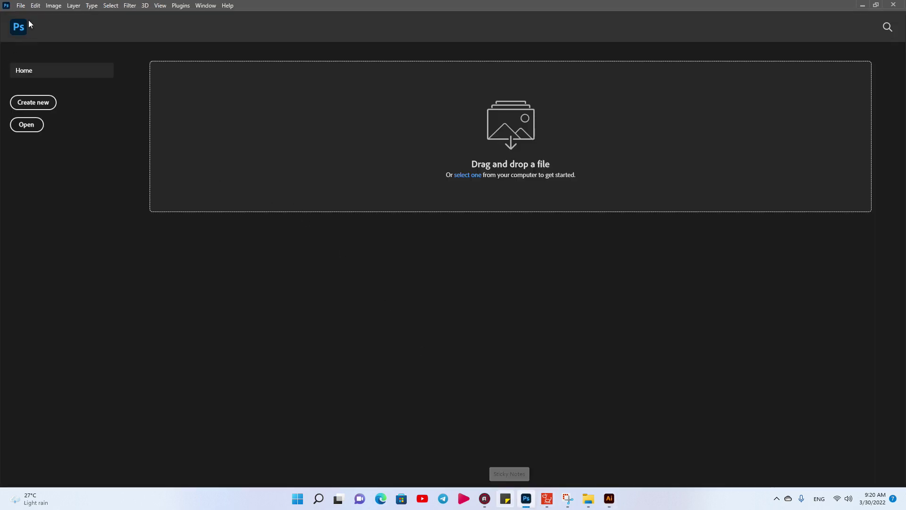
click(36, 102)
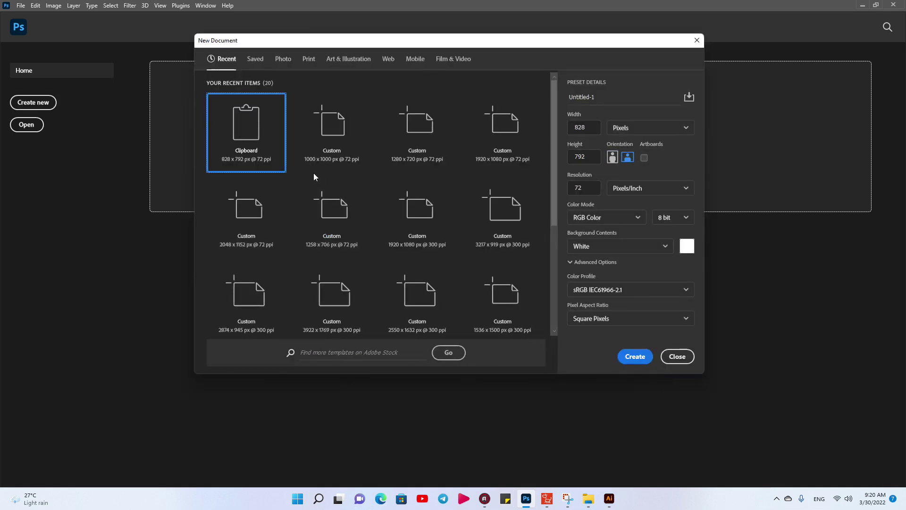
click(329, 132)
click(638, 360)
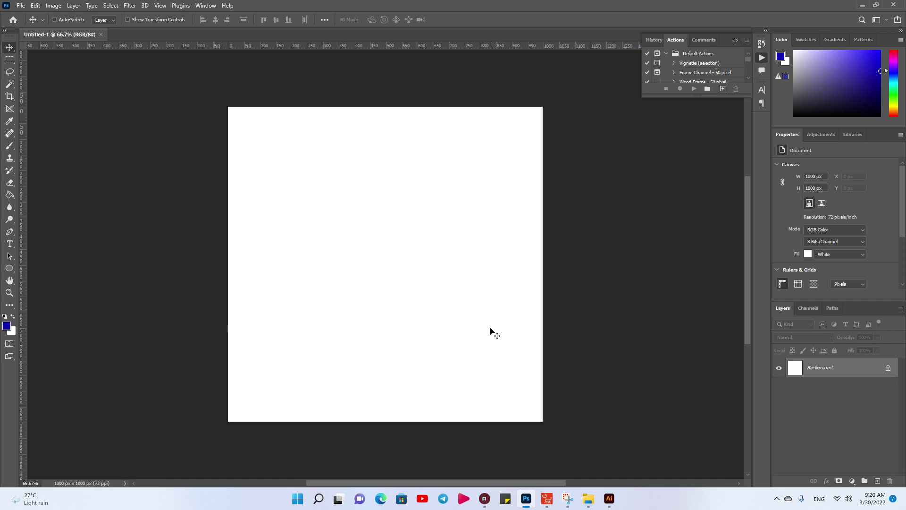
Try pasting the copied icons onto the canvas as a Smart Object, and delete the pasted layer.
key(ctrl+v)
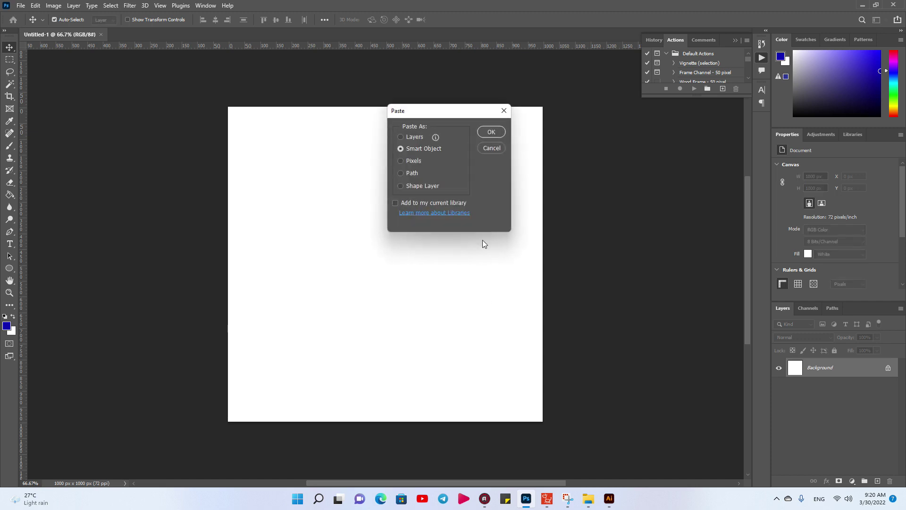
click(497, 132)
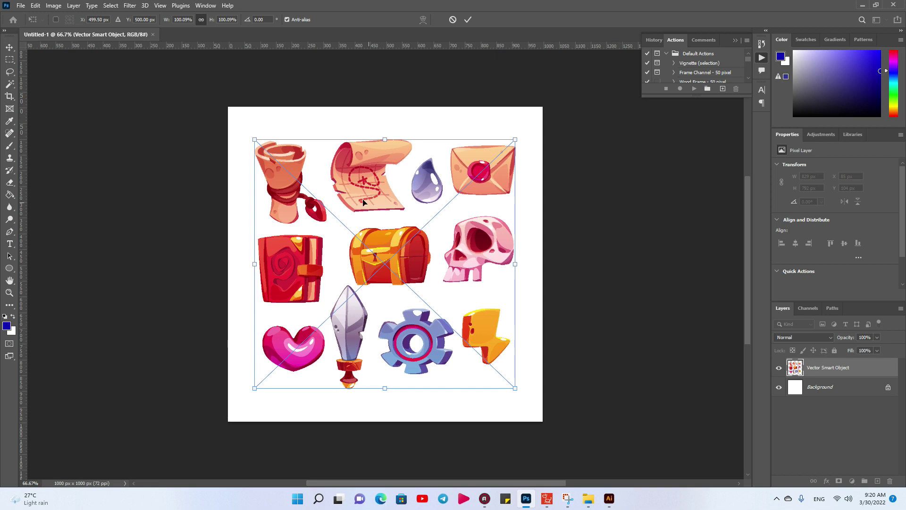
key(Return)
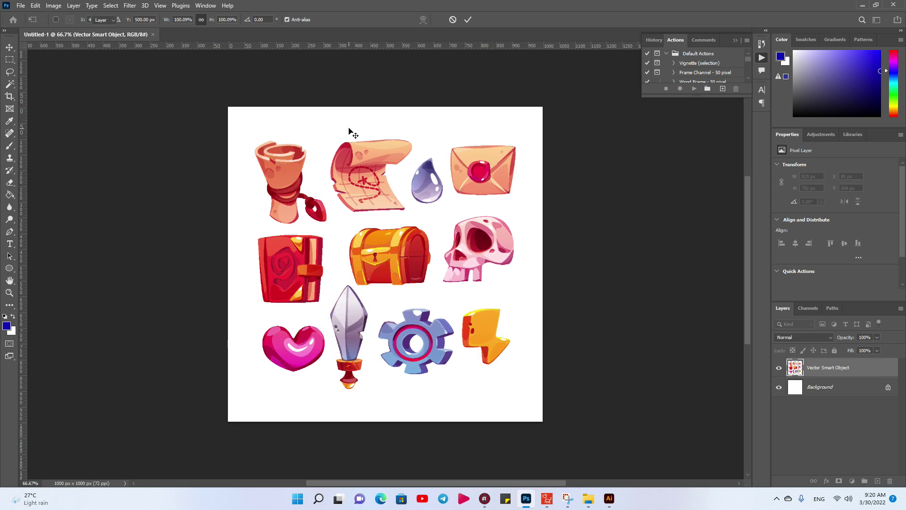
mouse_move(354, 185)
mouse_down()
mouse_move(355, 210)
mouse_move(363, 191)
mouse_move(365, 198)
mouse_up()
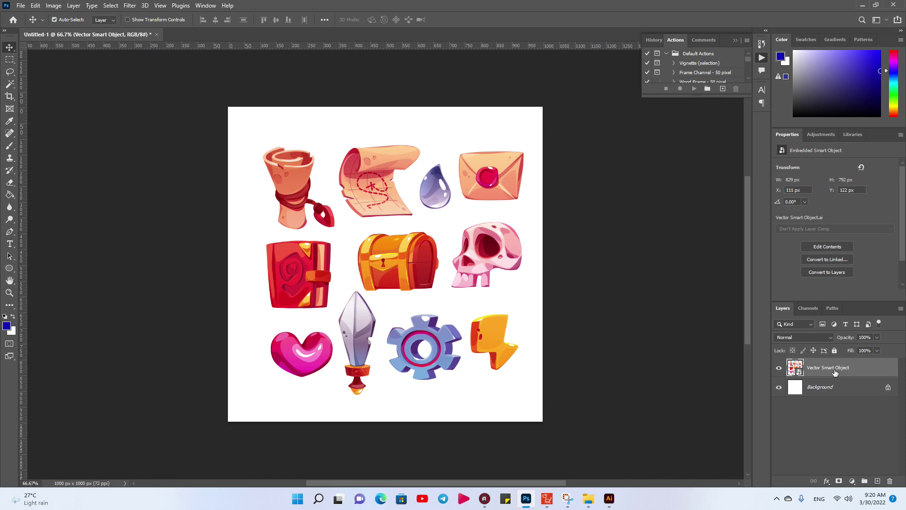
key(Delete)
Switch to Illustrator, clear the icon selection, and look at the available export options.
key(alt+Tab)
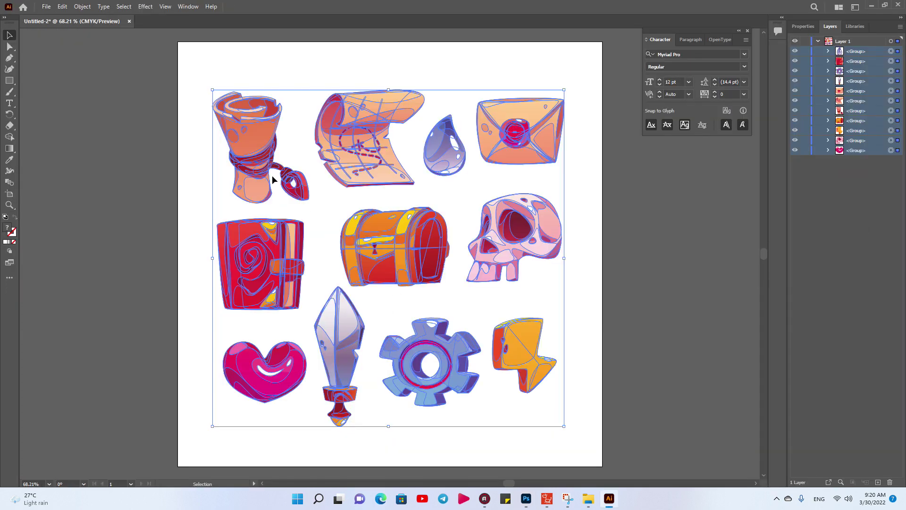
click(116, 73)
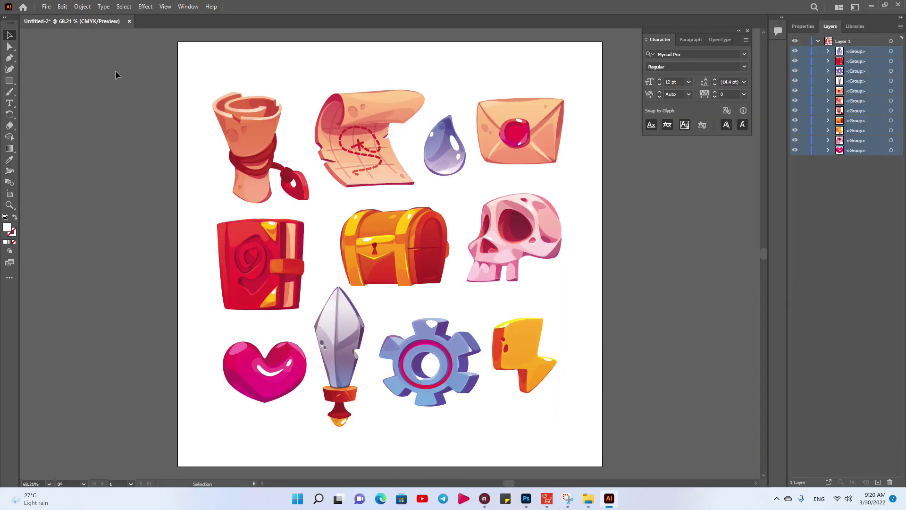
click(46, 7)
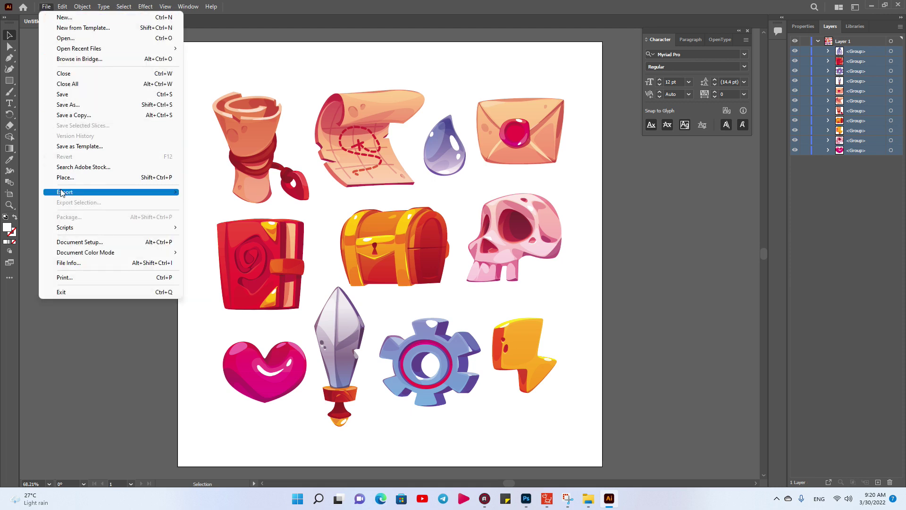
mouse_move(61, 192)
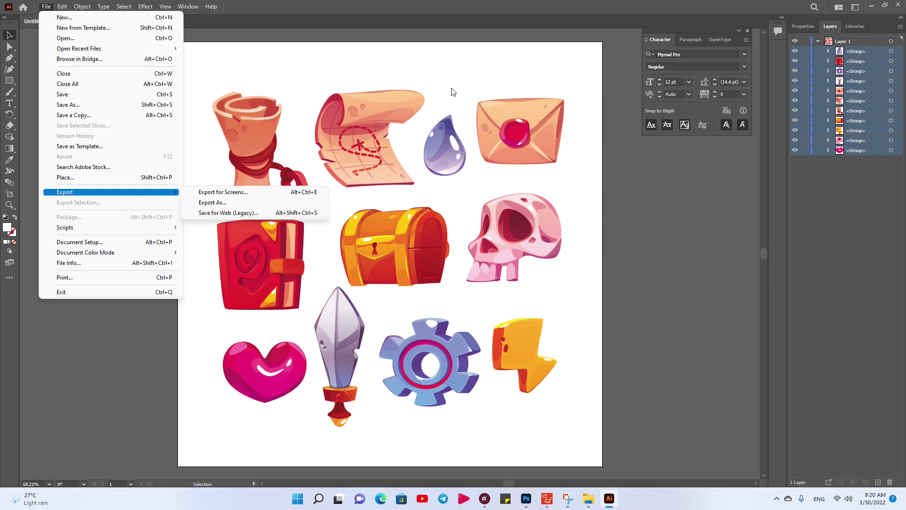
click(451, 69)
Copy only the water drop's artwork and paste it into the Photoshop document as a Smart Object enlarged to about 477 x 694 px.
click(892, 51)
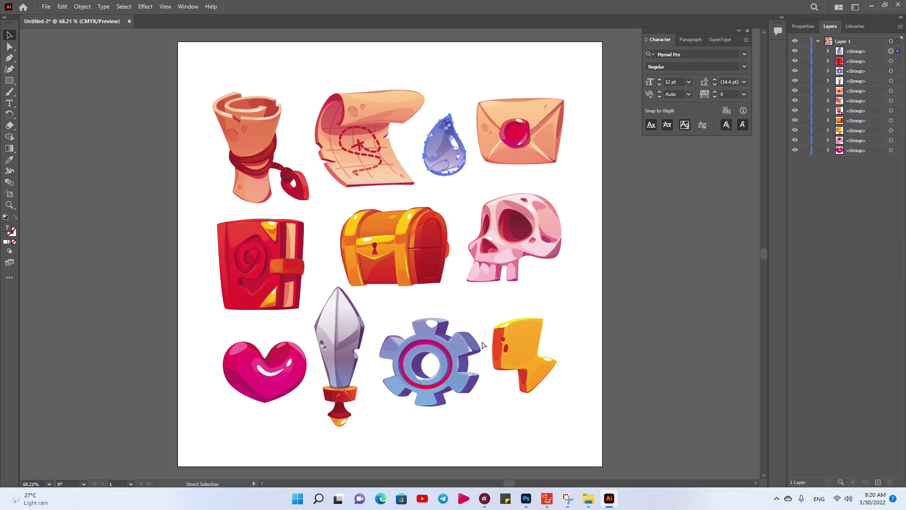
click(526, 498)
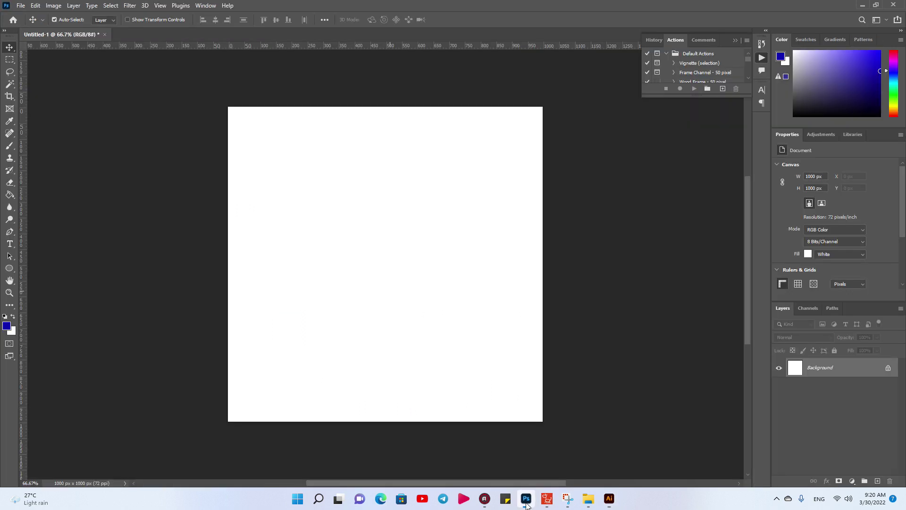
key(ctrl+v)
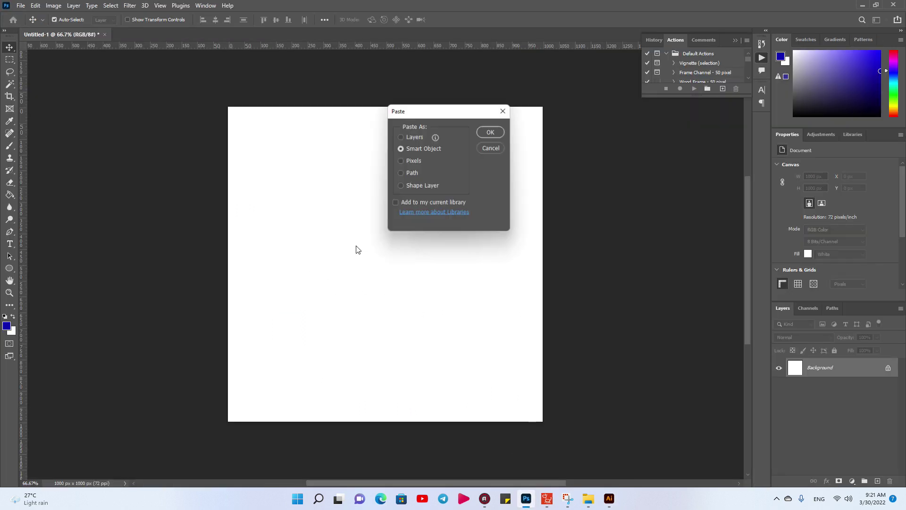
click(491, 132)
drag(405, 235, 463, 149)
drag(369, 288, 297, 354)
key(Return)
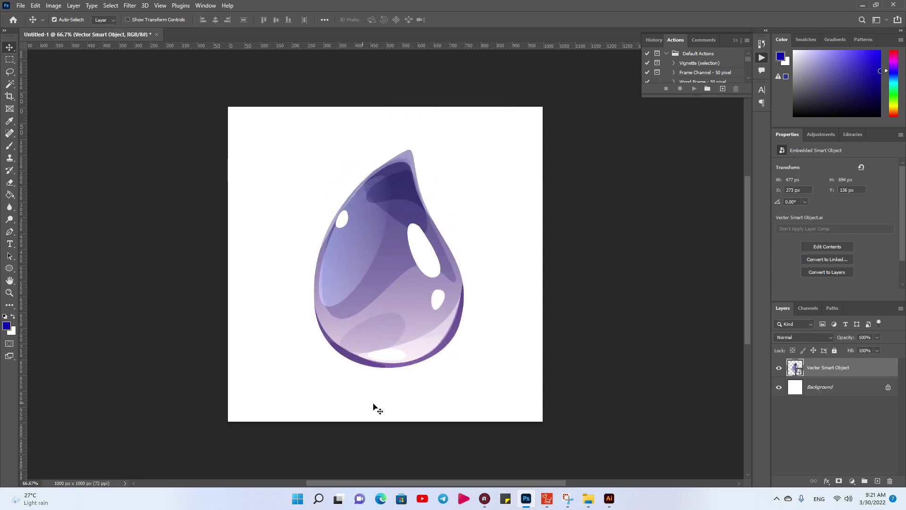
Switch to Cartoon Animator and launch the PSD editor with a new object.
click(547, 498)
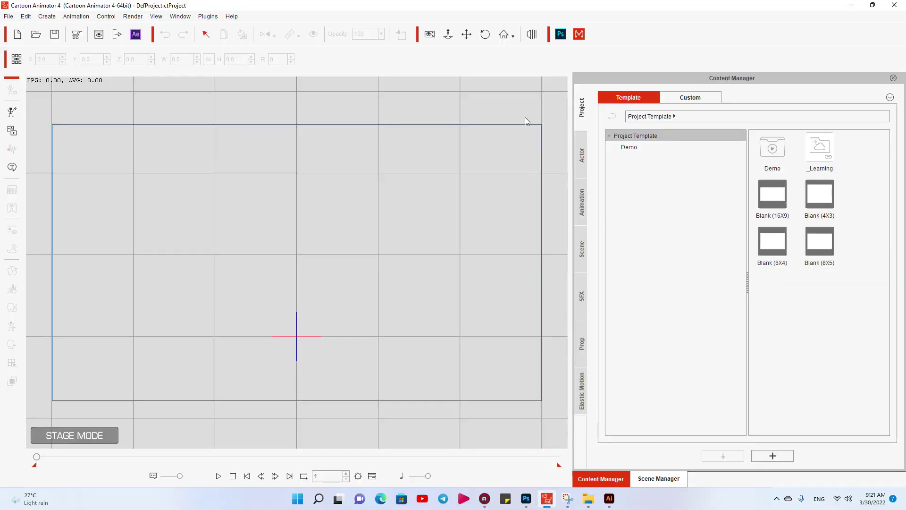
click(561, 42)
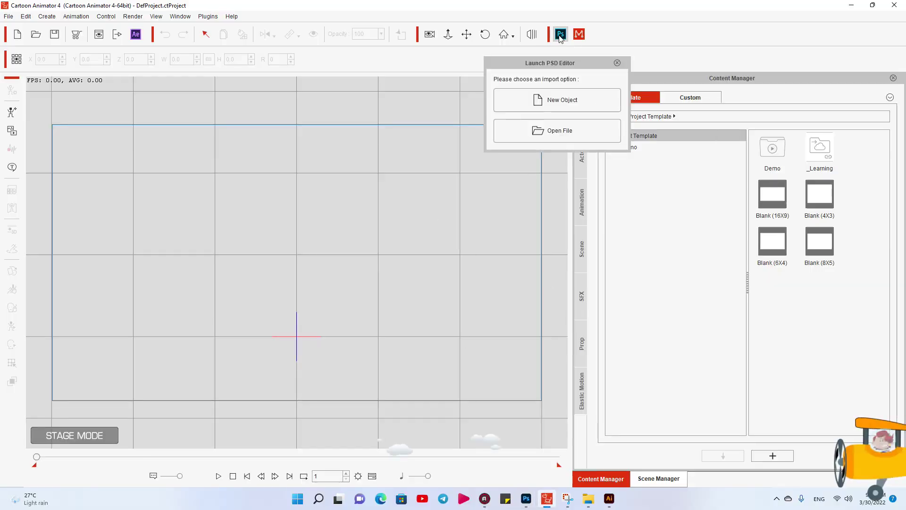
click(536, 100)
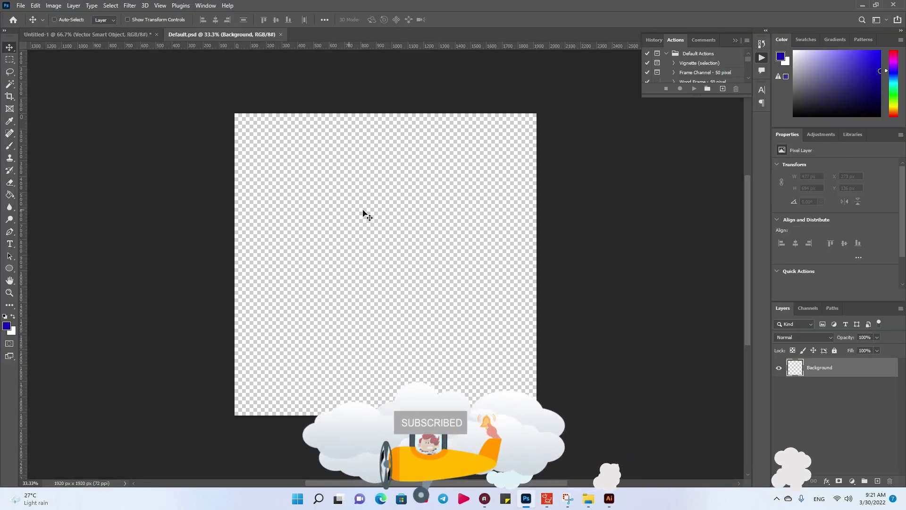
Paste the water drop into Default.psd as a Smart Object, enlarge it to about 1177 x 1712 px, and center it on the canvas.
key(ctrl+v)
click(489, 130)
drag(395, 252, 471, 139)
drag(376, 276, 244, 366)
key(Return)
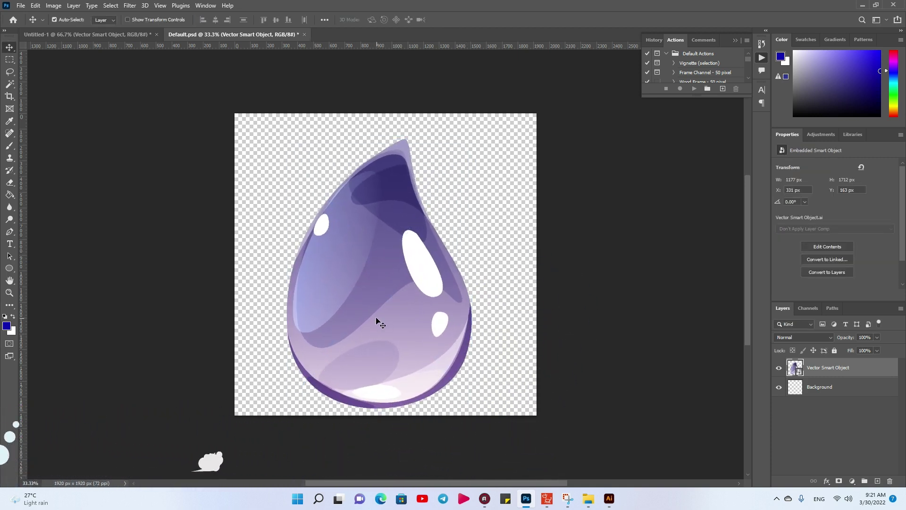
drag(380, 320, 384, 313)
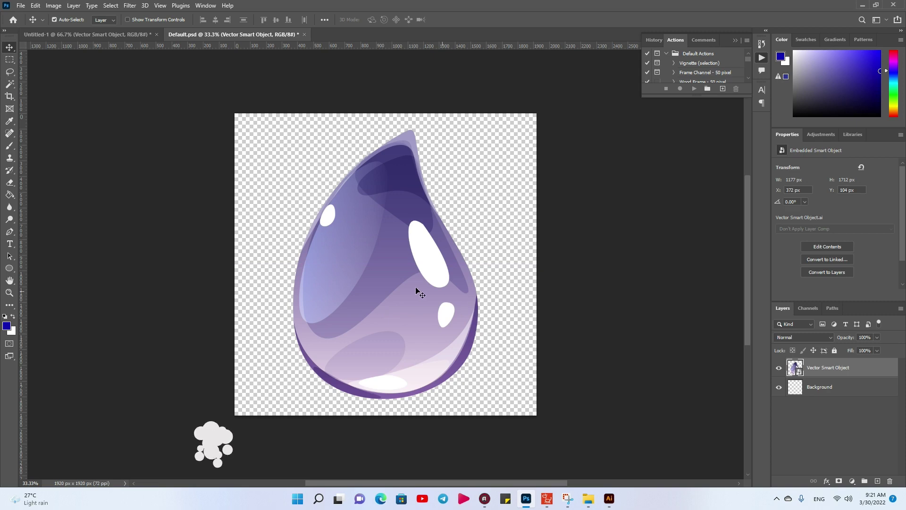
Open the drop's Smart Object contents in Illustrator, move the drop toward the artboard's center, and isolate and expand its group.
key(alt+Tab)
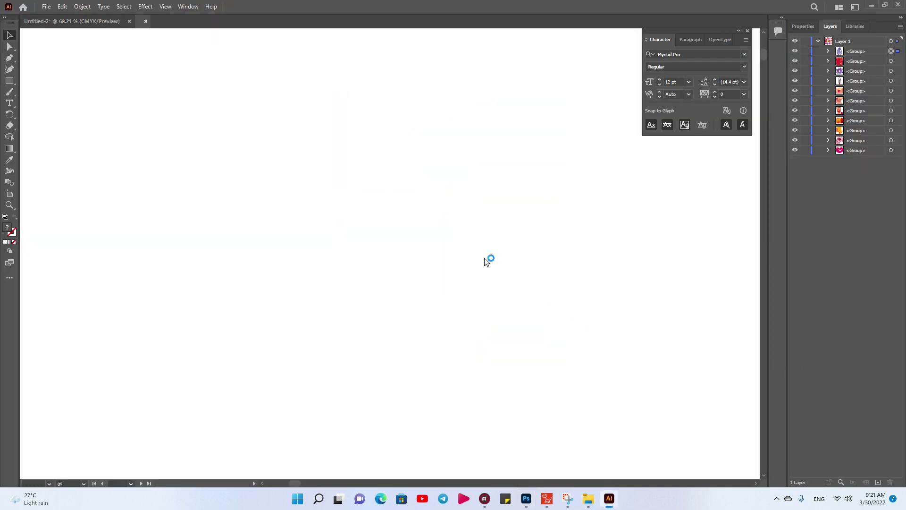
drag(449, 142, 381, 179)
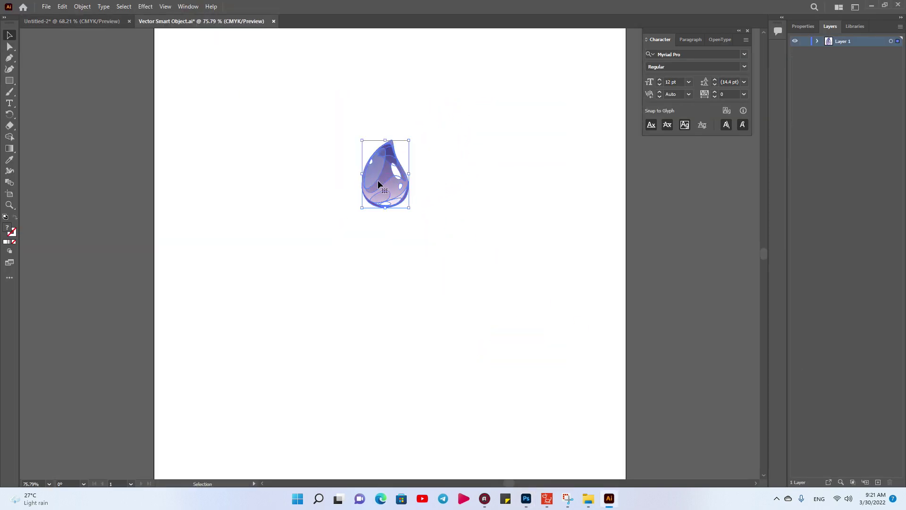
click(400, 164)
double_click(398, 170)
click(828, 51)
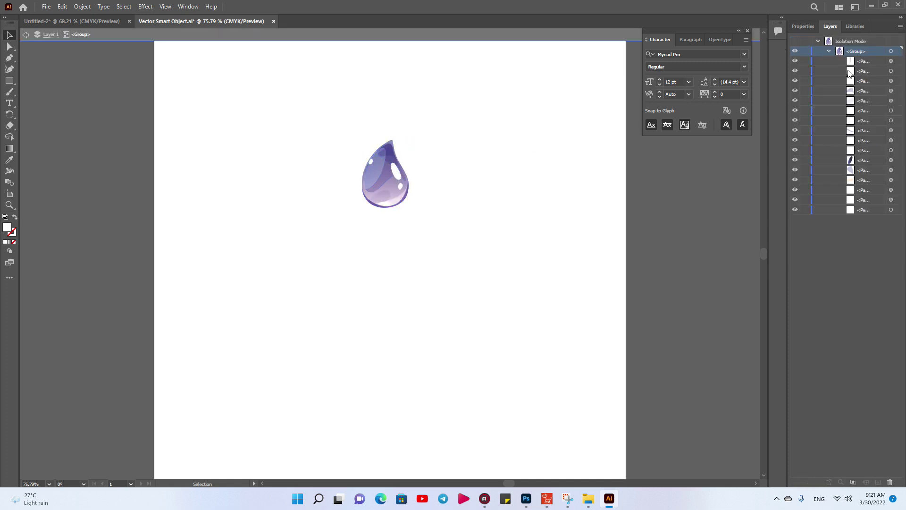
Delete several shading and highlight paths and the main body path from the isolated water drop group.
shift+click(866, 82)
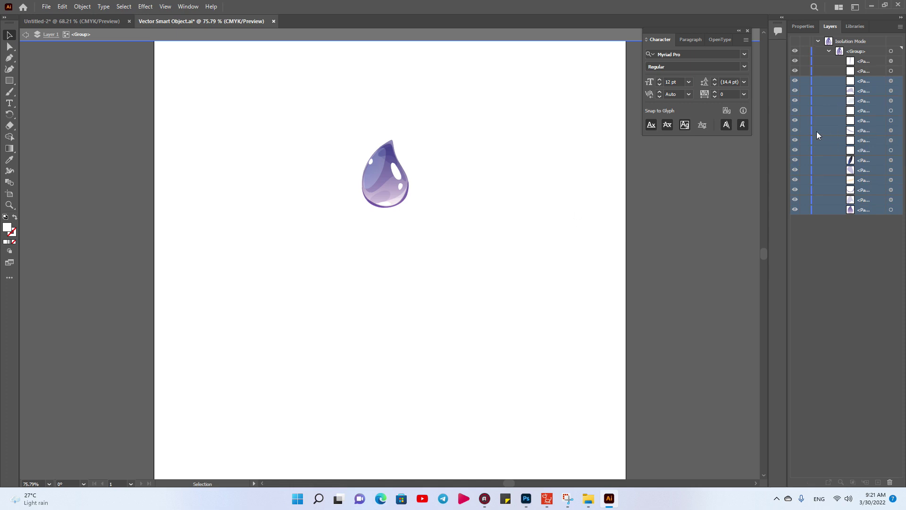
click(891, 81)
key(Delete)
click(890, 91)
key(Delete)
click(861, 83)
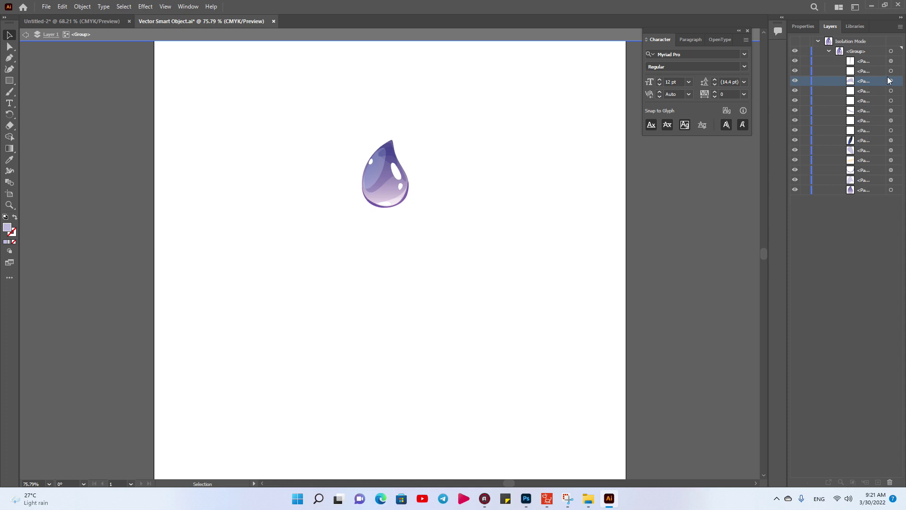
key(Delete)
click(891, 60)
key(Delete)
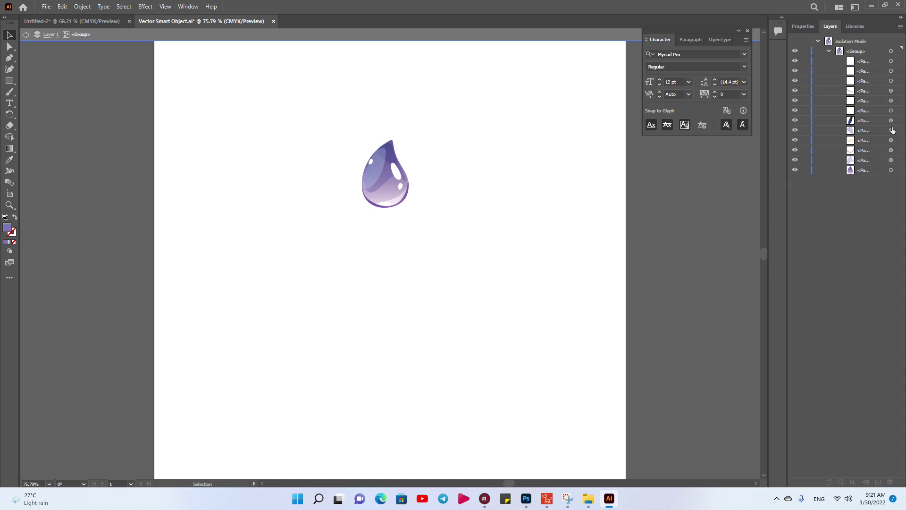
click(891, 130)
key(Delete)
click(890, 150)
key(Delete)
click(891, 131)
key(Delete)
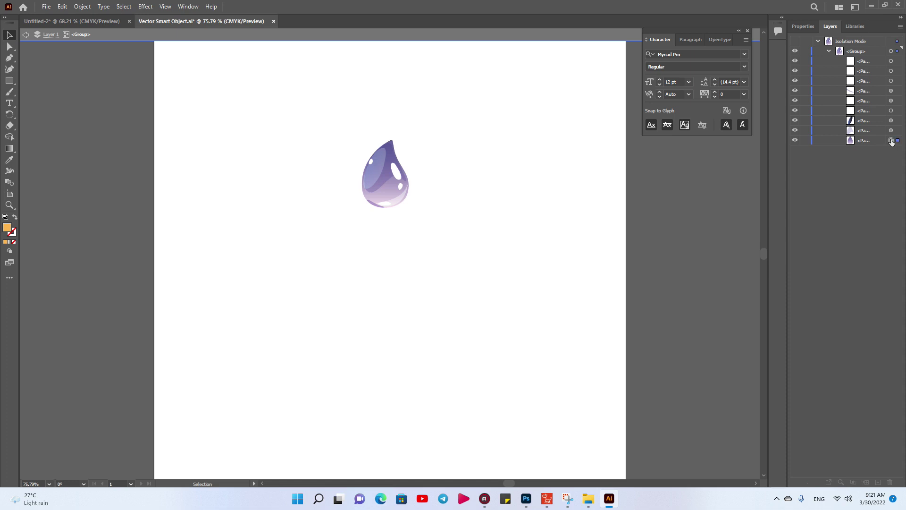
key(Delete)
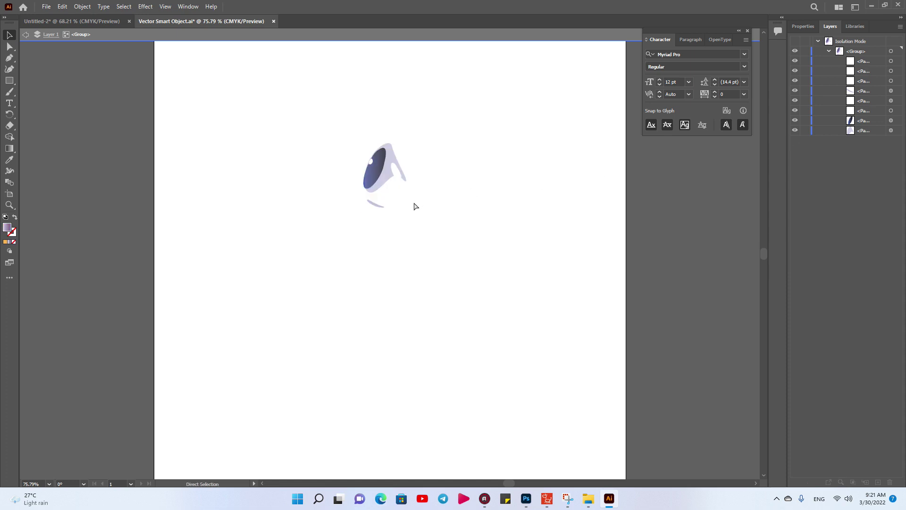
Leave isolation mode, save Vector Smart Object.ai, and check the updated drop in Photoshop before returning to Illustrator.
double_click(382, 240)
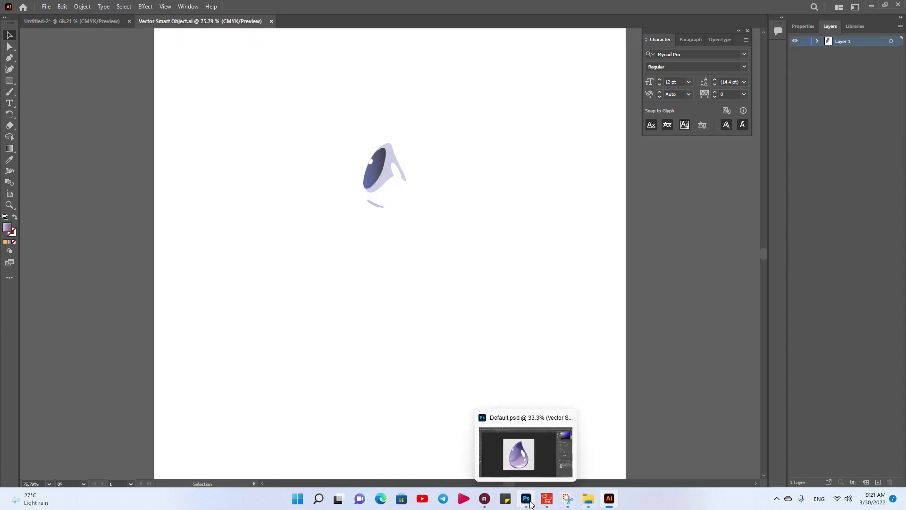
click(526, 499)
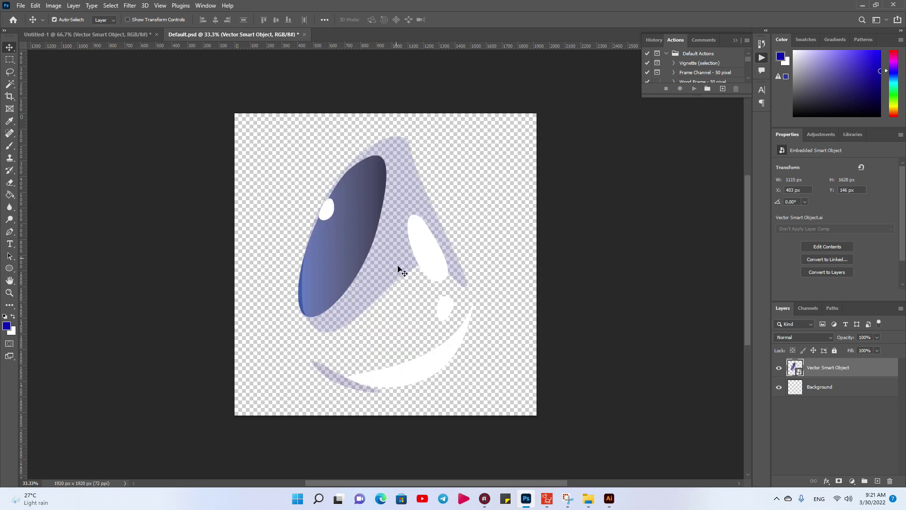
key(alt+Tab)
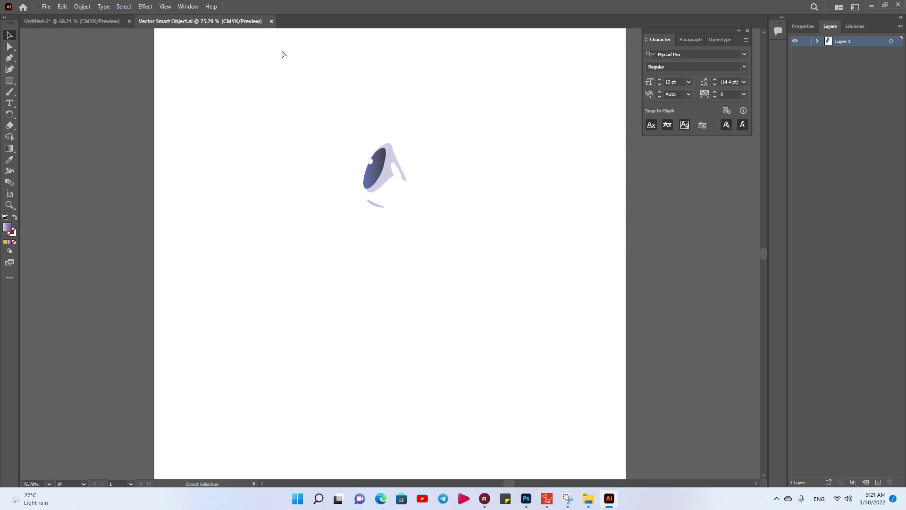
Undo the drop's path deletions and move, close Vector Smart Object.ai with the restored artwork saved, and return to Photoshop.
key(ctrl+z)
key(ctrl+z)
key(ctrl+z)
key(ctrl+z)
key(ctrl+z)
key(ctrl+z)
key(ctrl+z)
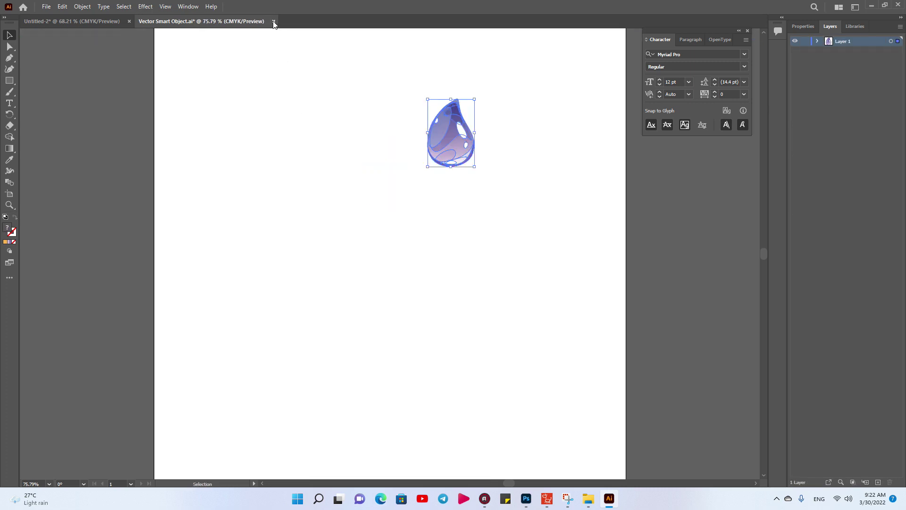
click(273, 21)
key(Escape)
key(alt+Tab)
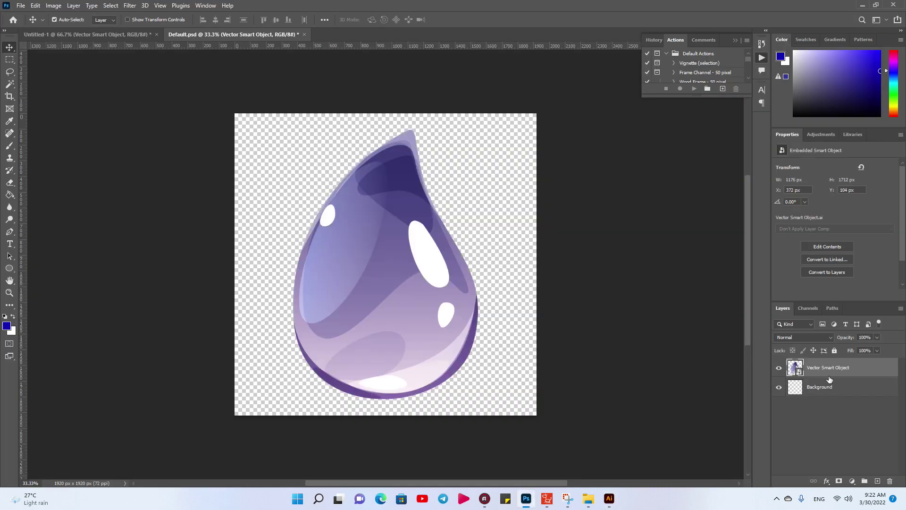
Delete the Background layer of Default.psd and save the file.
click(829, 388)
key(Delete)
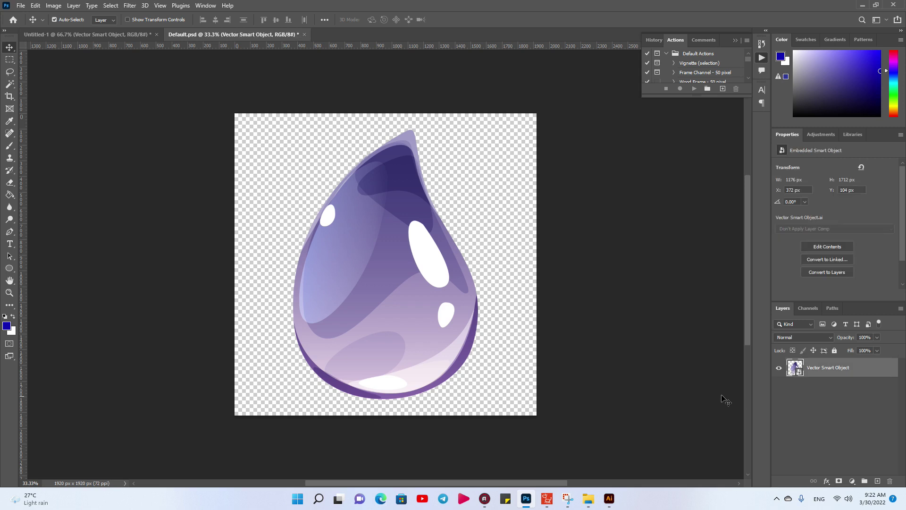
key(ctrl+s)
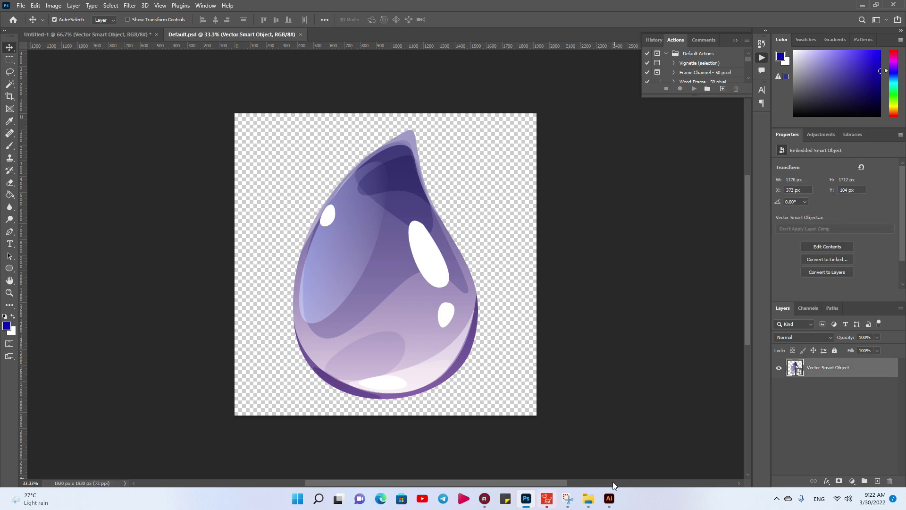
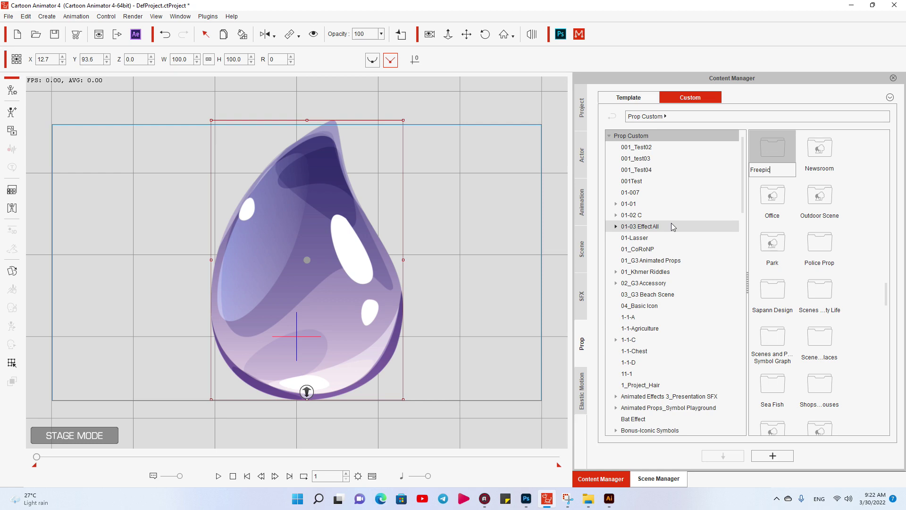
Name the new custom prop folder Freepik, open it and add the water drop there as WaterDrop.
text(k)
key(Return)
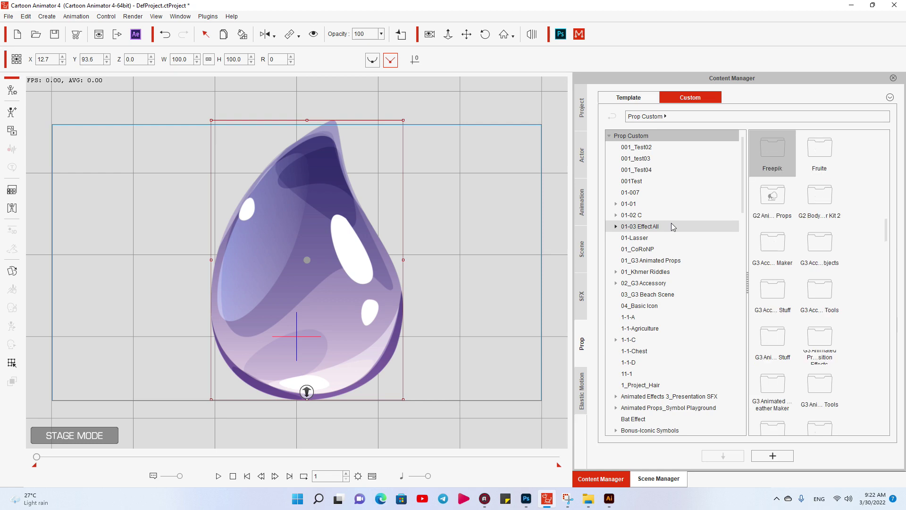
double_click(776, 155)
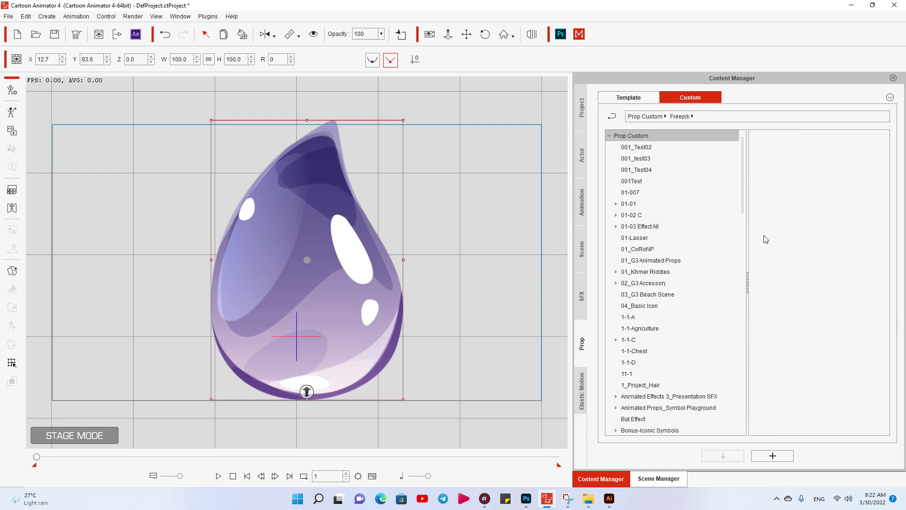
click(779, 458)
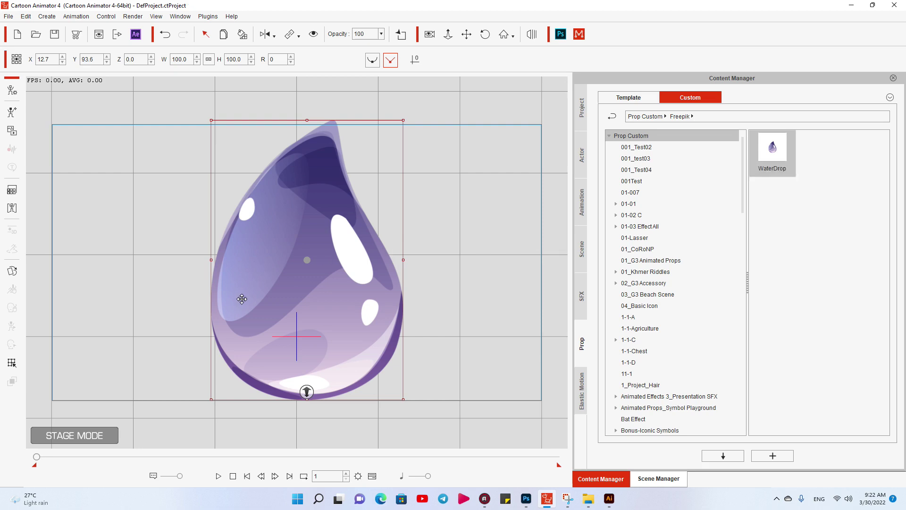
Delete the water drop from the stage and start a new blank prop document in Photoshop.
key(Delete)
click(561, 34)
click(529, 98)
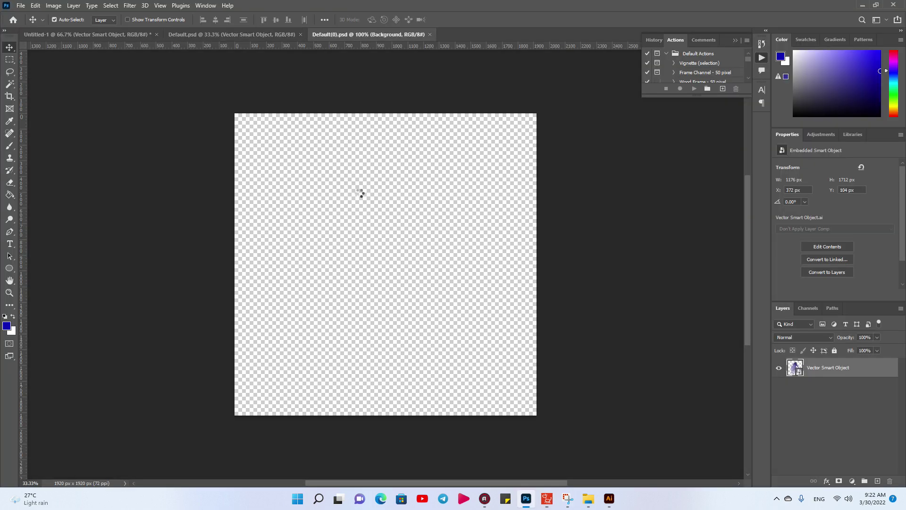
Close Default.psd and the Untitled-1 document without saving changes.
click(296, 35)
click(299, 34)
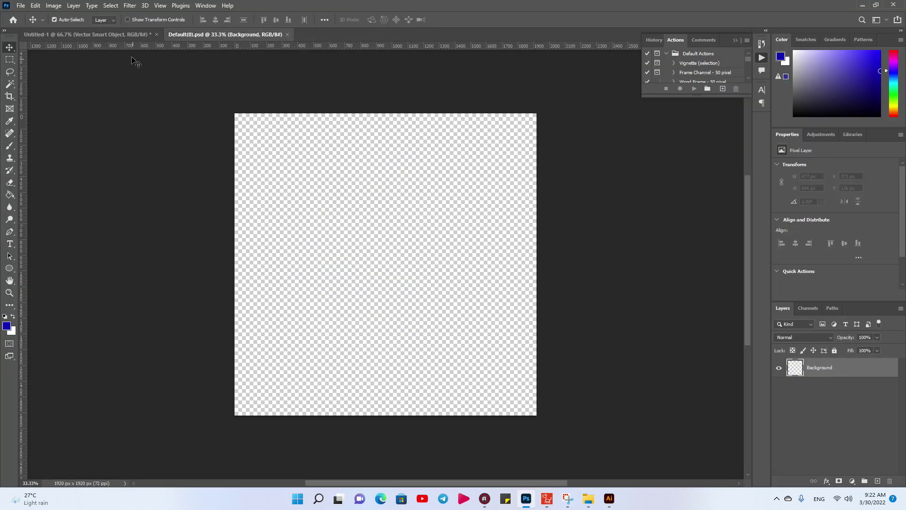
click(125, 34)
click(156, 34)
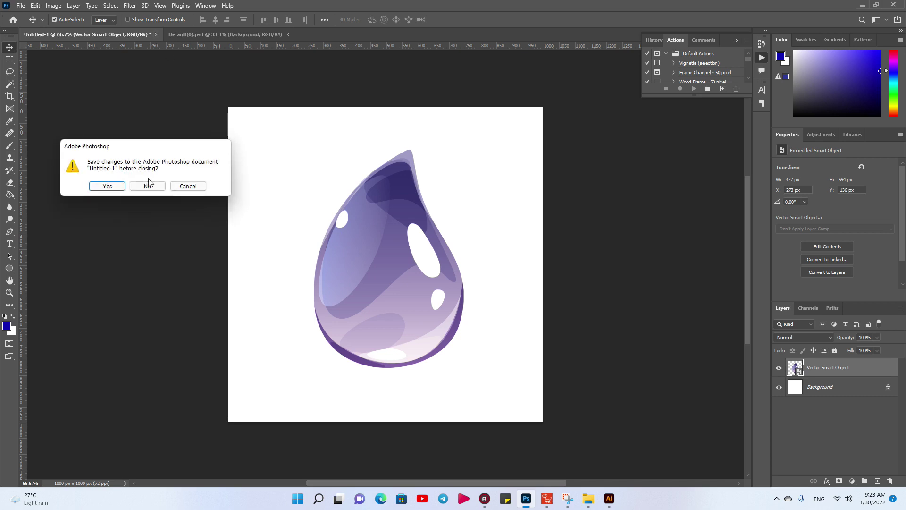
click(148, 185)
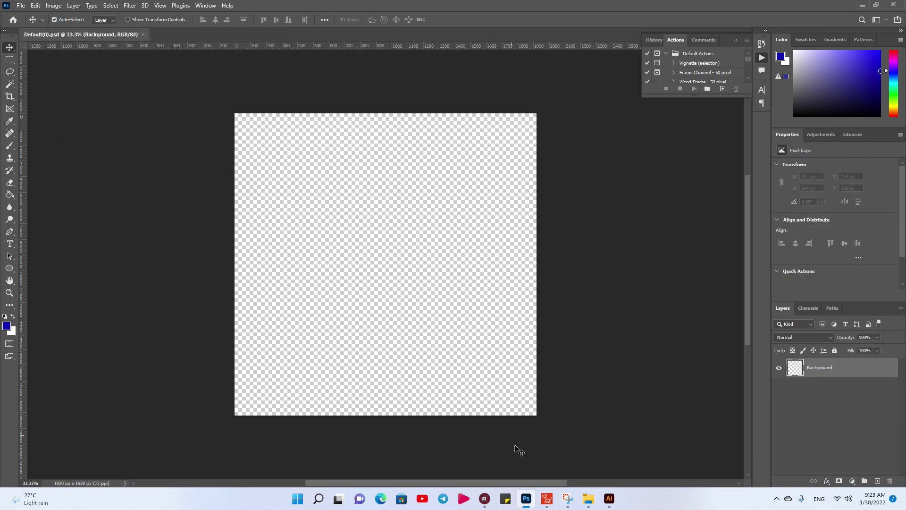
Copy the red book from Illustrator, paste it into Default(0).psd as a Smart Object and enlarge it to about 461%.
click(608, 504)
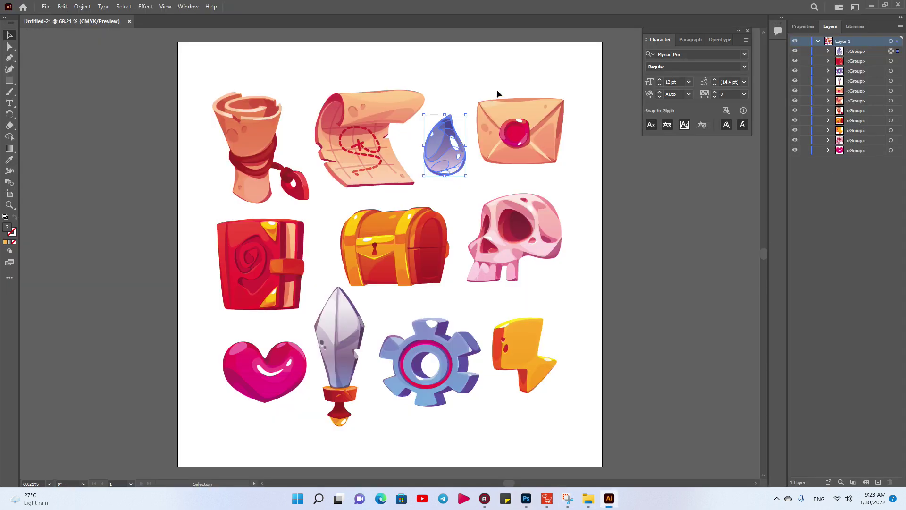
click(897, 62)
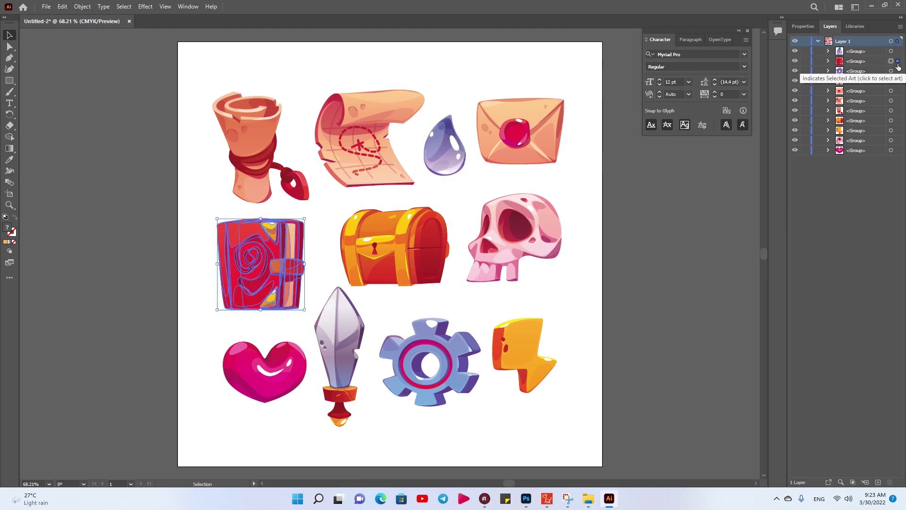
key(alt+Tab)
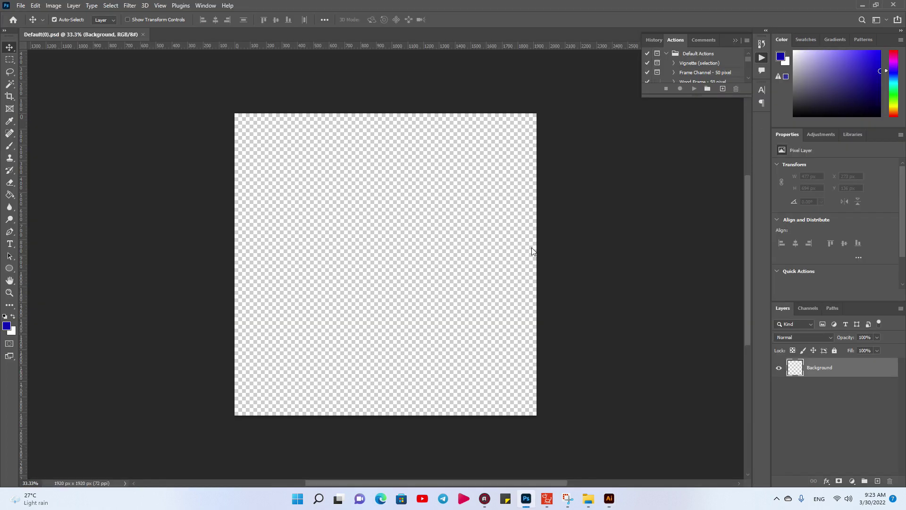
key(ctrl+v)
click(486, 131)
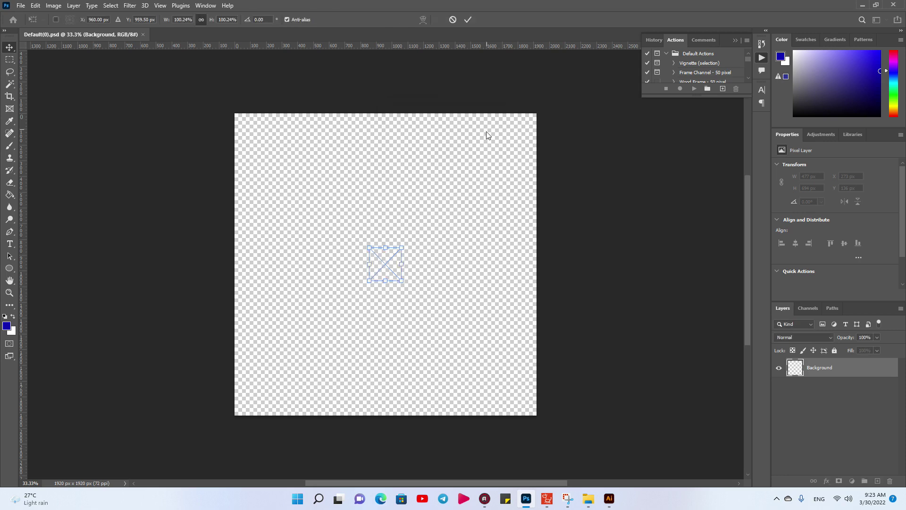
drag(409, 239, 519, 124)
drag(369, 280, 85, 455)
drag(392, 193, 283, 298)
drag(410, 230, 615, 59)
drag(455, 220, 331, 411)
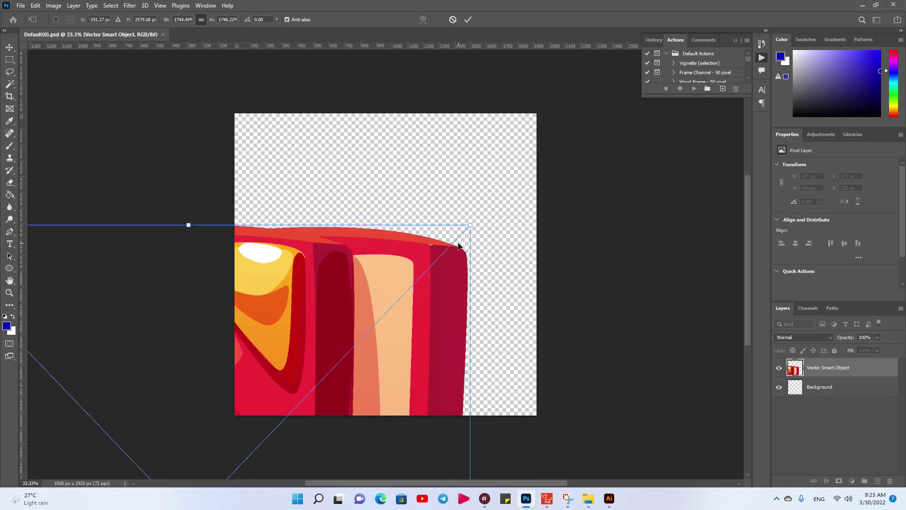
drag(470, 221, 617, 70)
drag(433, 286, 343, 421)
drag(515, 249, 582, 208)
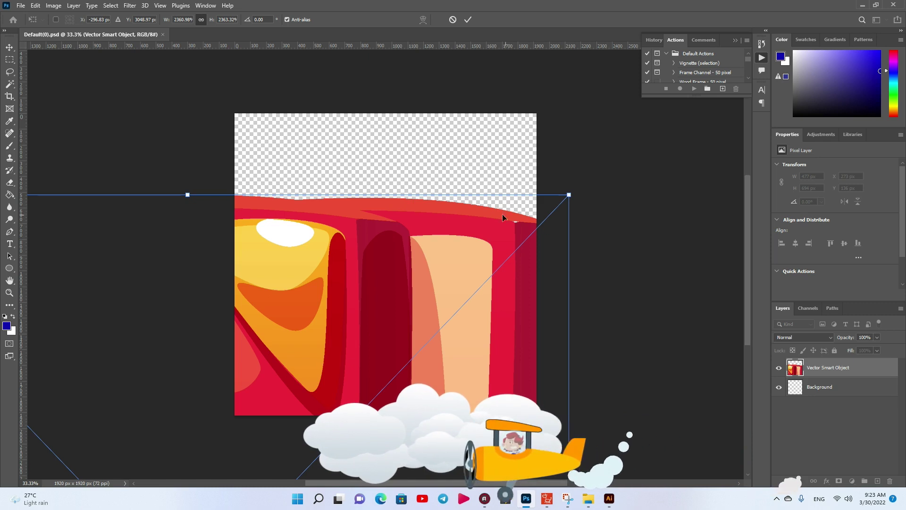
drag(568, 194, 225, 433)
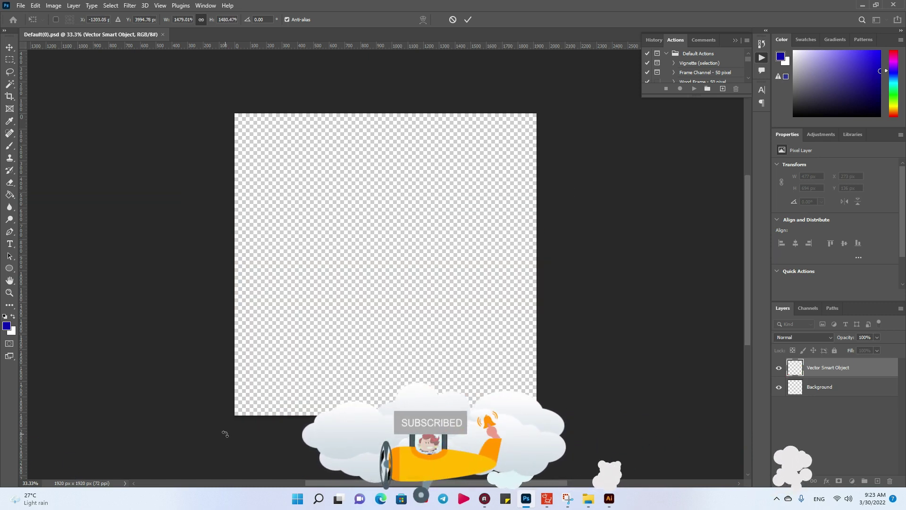
key(ctrl+z)
key(ctrl+z)
key(ctrl+z)
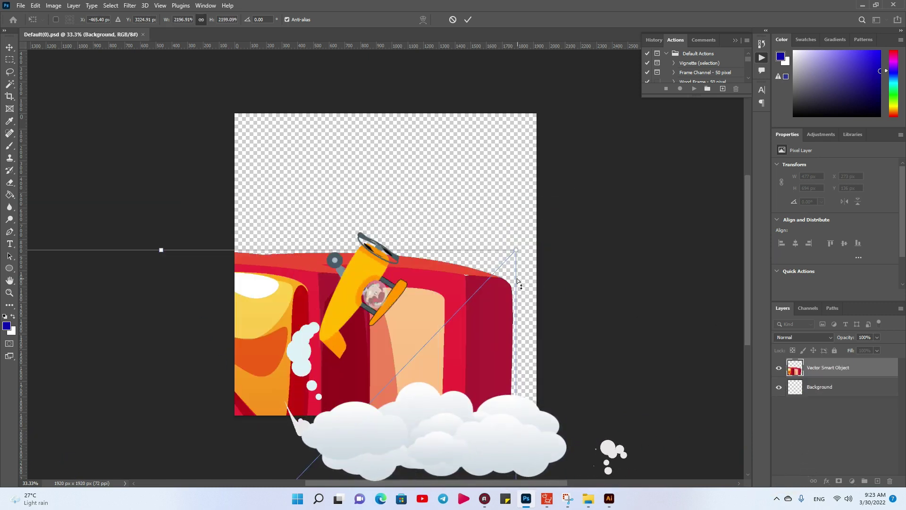
key(ctrl+z)
key(ctrl+z)
key(ctrl+z)
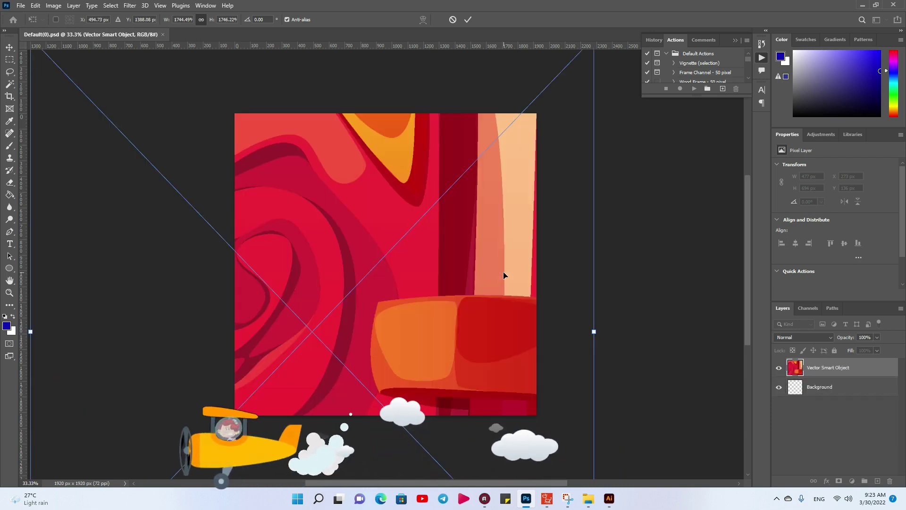
key(ctrl+z)
key(ctrl+z)
key(ctrl+z)
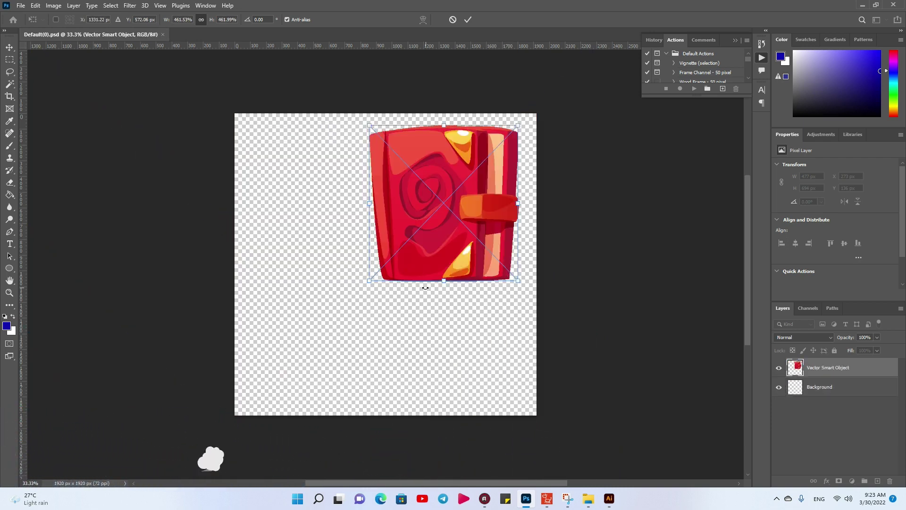
Enlarge the book to about 1569 × 1637 px, delete the Background layer and save Default(0).psd.
drag(367, 282, 272, 382)
key(Return)
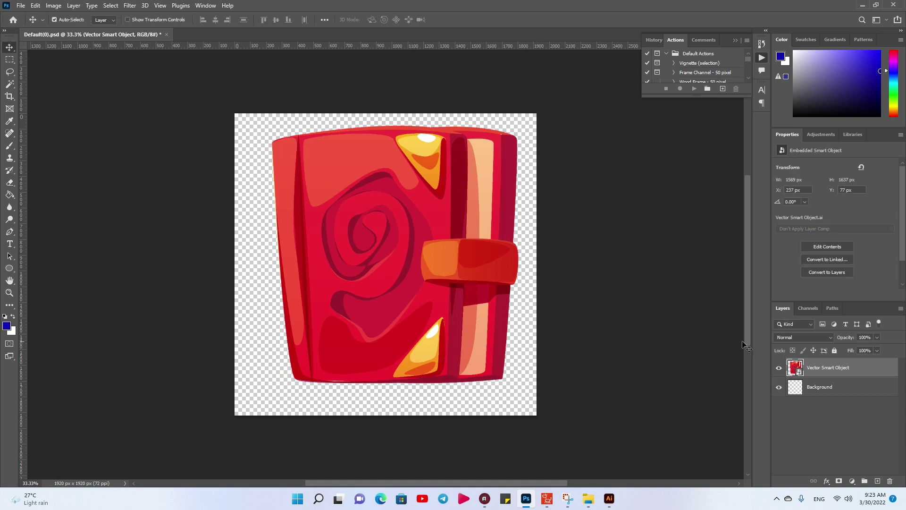
click(836, 390)
key(Delete)
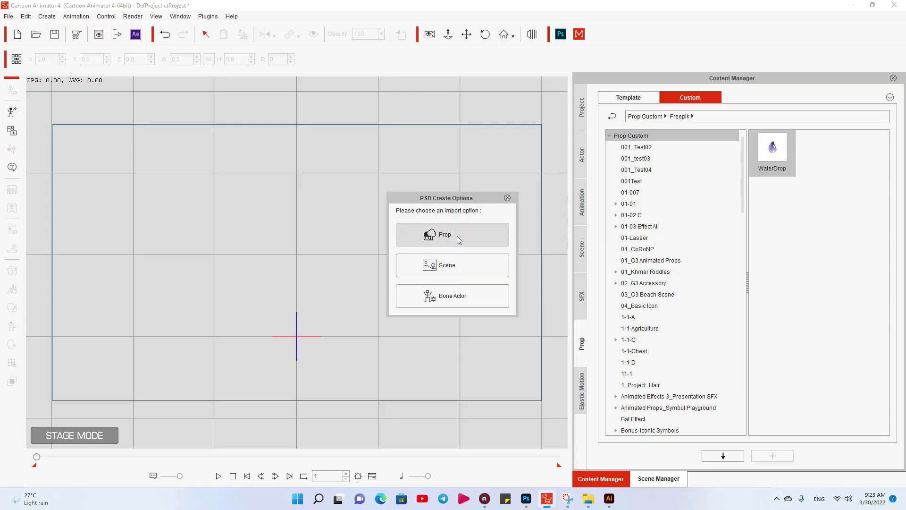
Import the book into Cartoon Animator as a prop, add it to the Freepik folder as Book01 and clear the stage.
click(448, 234)
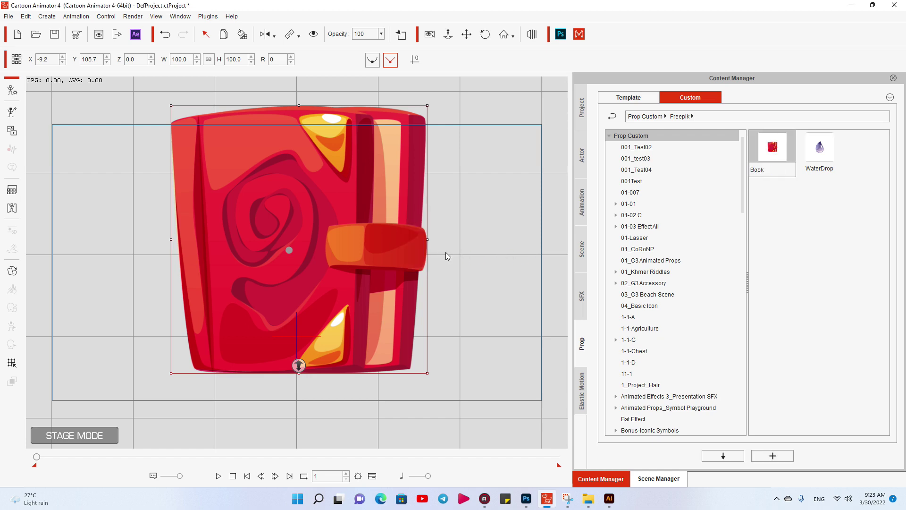
key(Return)
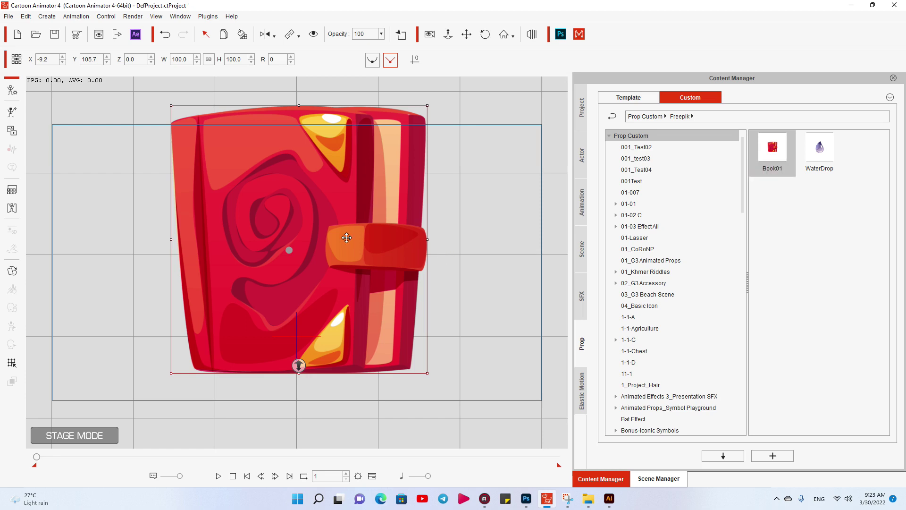
key(Delete)
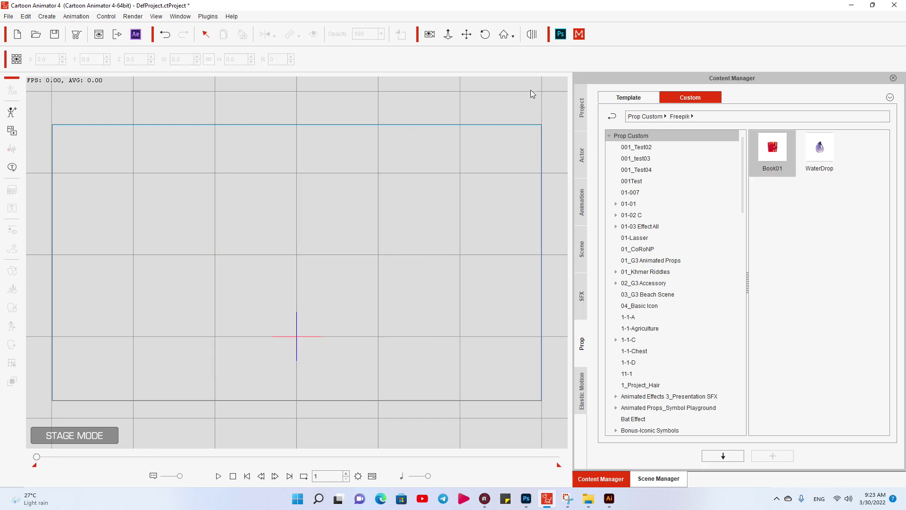
Start a new Photoshop prop document and paste the blue gear from Illustrator as a Smart Object about 1603 × 1394 px.
click(559, 35)
click(562, 98)
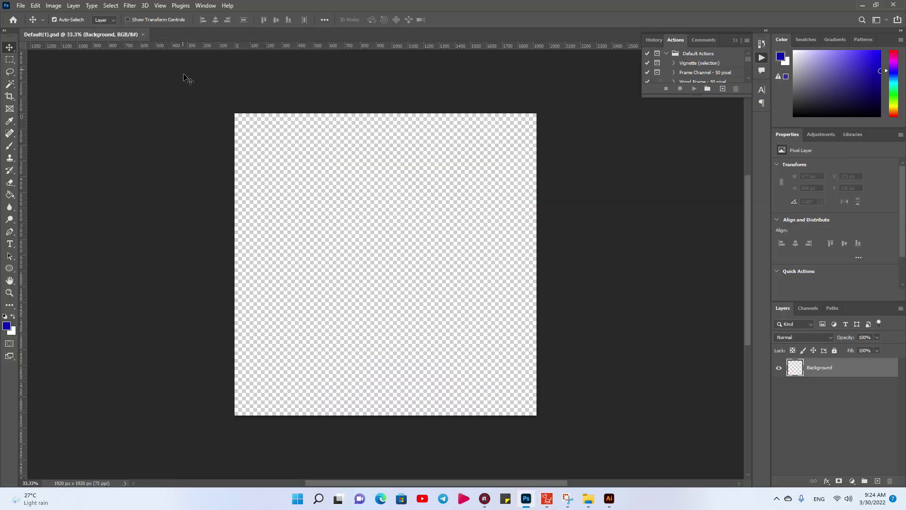
click(609, 499)
click(890, 70)
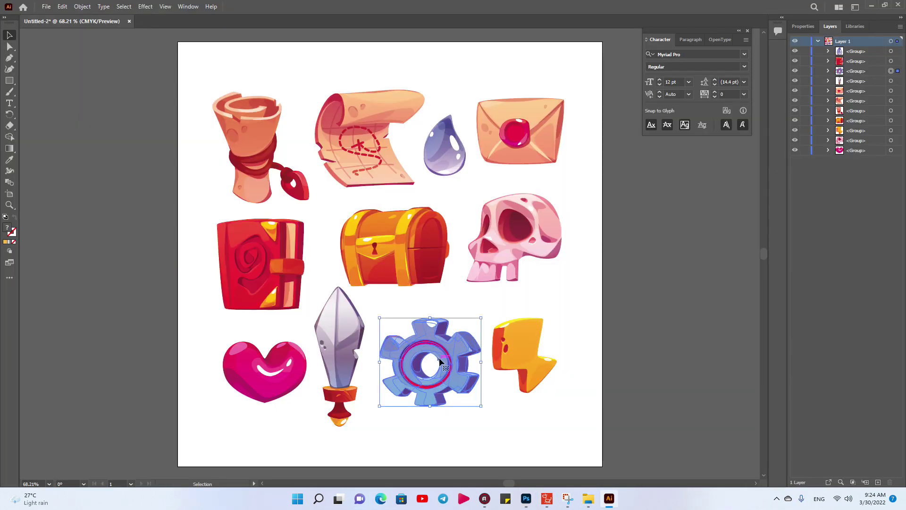
key(ctrl+c)
key(alt+Tab)
key(ctrl+v)
key(Return)
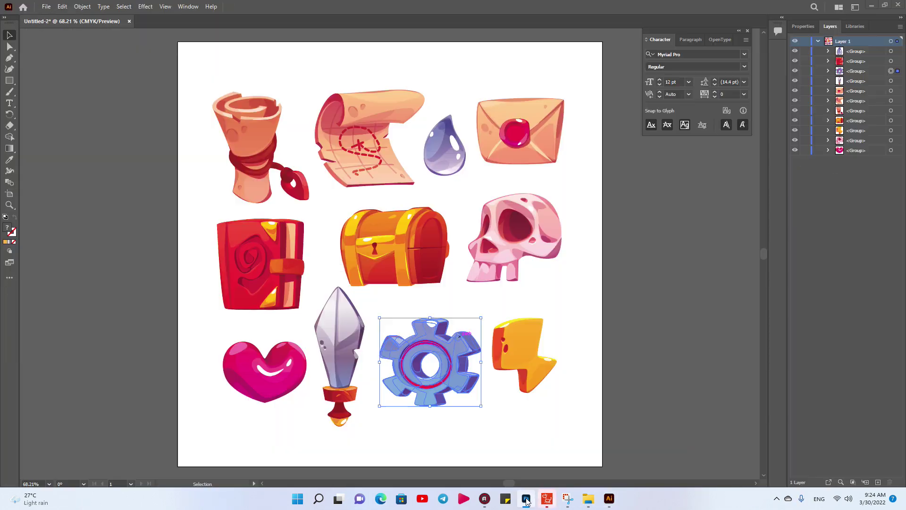
Import the gear into Cartoon Animator as a prop and add it to the Freepik folder as 03.
click(546, 499)
click(451, 234)
click(772, 456)
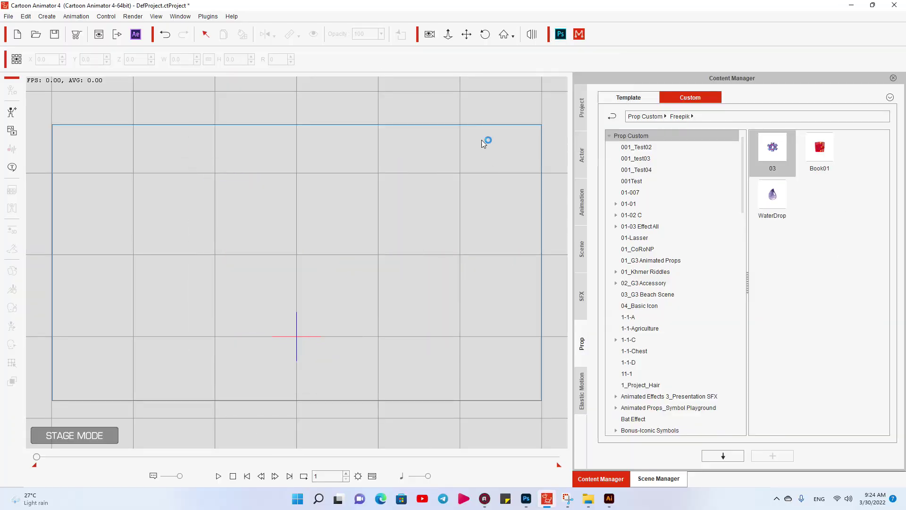
Close Default(1).psd, copy the sword from Illustrator and paste it into Default(2).psd as a Smart Object.
click(162, 34)
click(609, 498)
click(336, 349)
key(ctrl+c)
key(alt+Tab)
key(ctrl+v)
key(Return)
Enlarge the sword to fill most of the canvas, delete the Background layer and save Default(2).psd.
drag(395, 238, 496, 159)
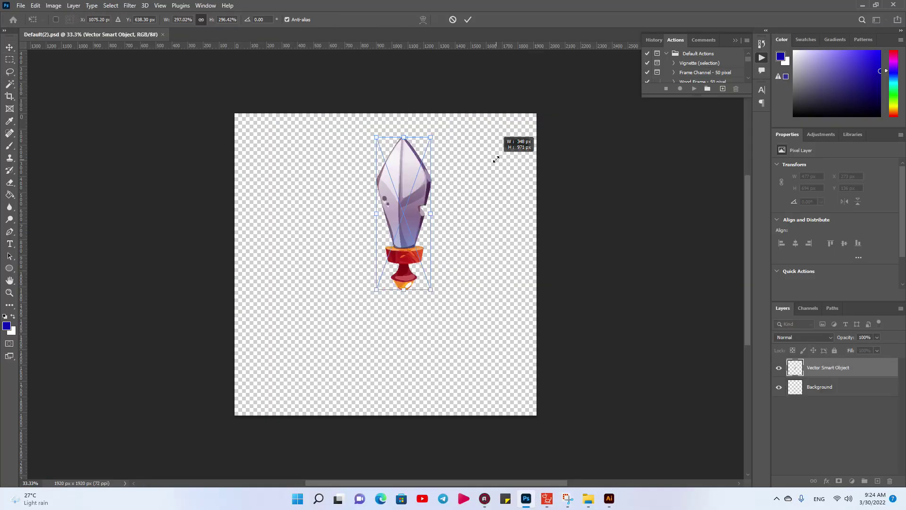
drag(376, 290, 267, 355)
key(Return)
click(820, 387)
key(Delete)
key(ctrl+s)
Import the sword into Cartoon Animator as a prop and add it to the Freepik folder as sword.
click(546, 498)
click(451, 235)
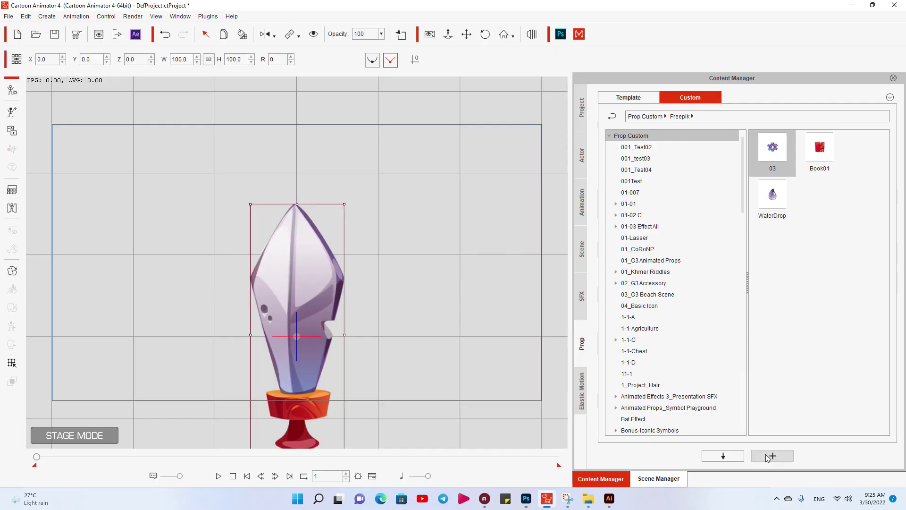
click(771, 456)
key(alt+Tab)
click(45, 103)
click(546, 499)
Start a new Photoshop prop document, paste the envelope from Illustrator as a Smart Object and save Default(3).psd.
click(562, 35)
click(609, 498)
click(521, 135)
key(ctrl+c)
key(alt+Tab)
key(ctrl+v)
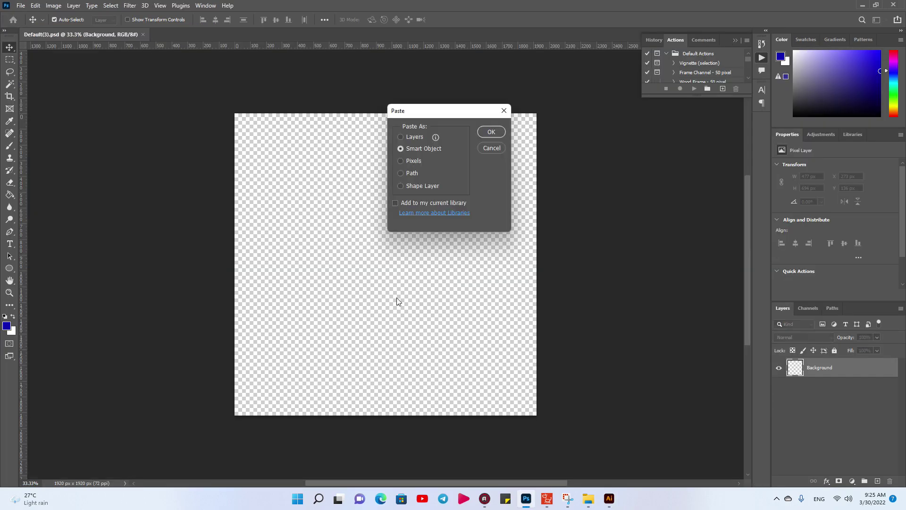
key(Return)
key(Return)
key(ctrl+s)
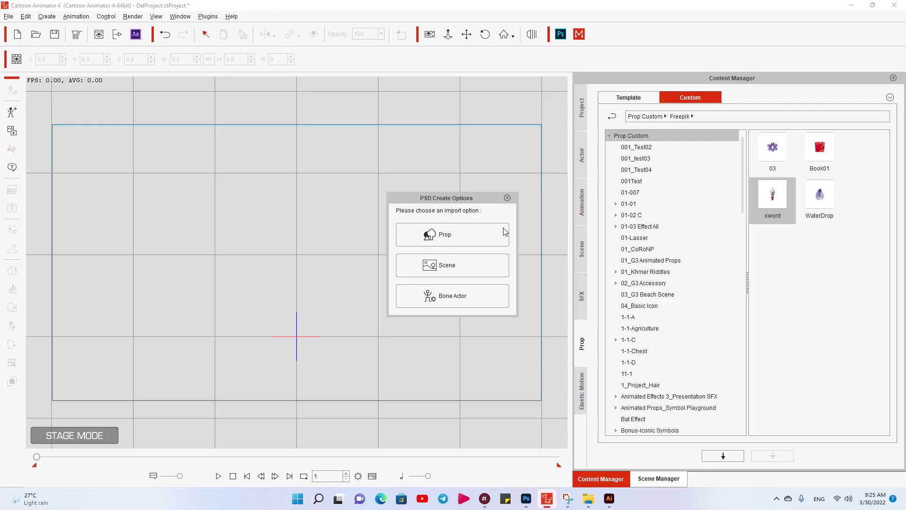
Import the envelope as a prop, add it to the Freepik folder as 05 and delete it from the stage.
click(502, 233)
click(774, 455)
text(05)
key(Return)
key(Delete)
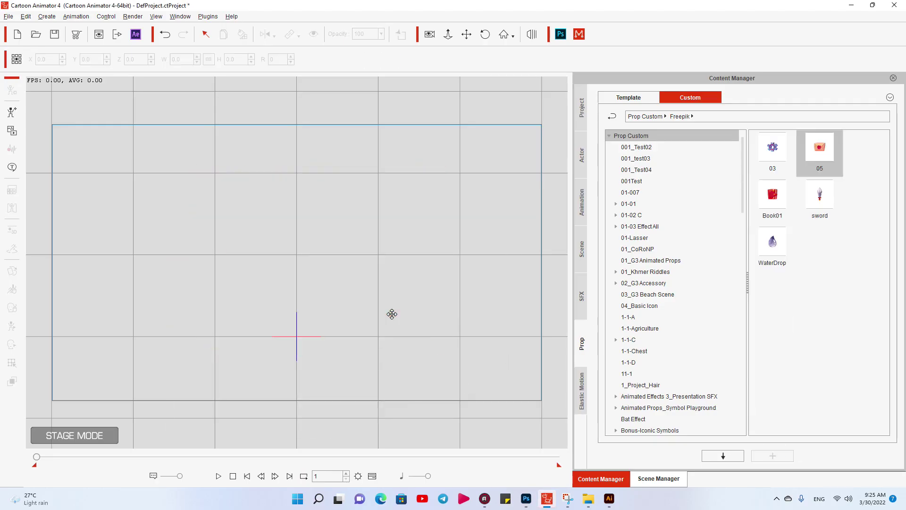
Copy the treasure map from Illustrator, paste it into Photoshop as an enlarged Smart Object and save the file.
click(609, 499)
click(370, 136)
key(ctrl+c)
click(526, 498)
key(ctrl+v)
drag(408, 244, 517, 148)
key(Return)
key(ctrl+s)
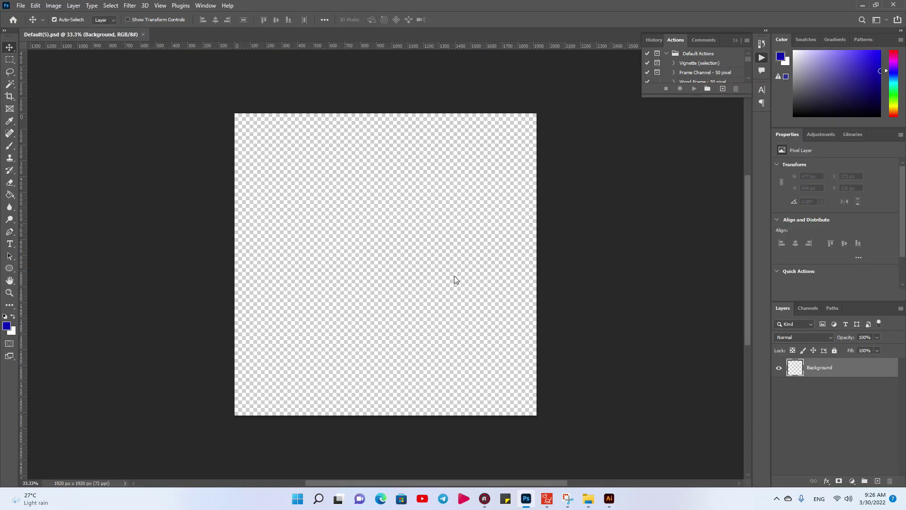
Paste the rolled scroll as an enlarged Smart Object, save without the Background layer and import it as a prop.
key(ctrl+v)
drag(406, 241, 498, 135)
key(Return)
click(811, 385)
key(Delete)
key(ctrl+s)
click(467, 241)
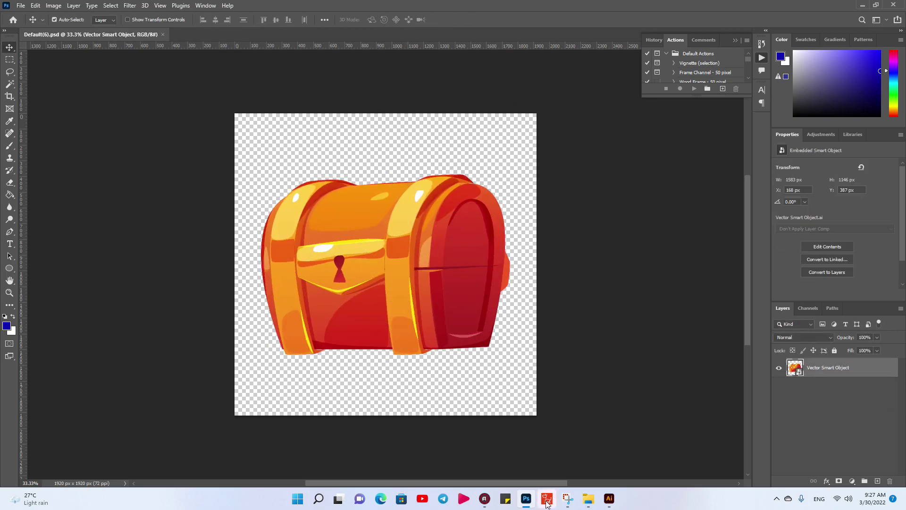
Switch to Cartoon Animator and import the treasure chest PSD as a prop.
click(546, 504)
click(468, 227)
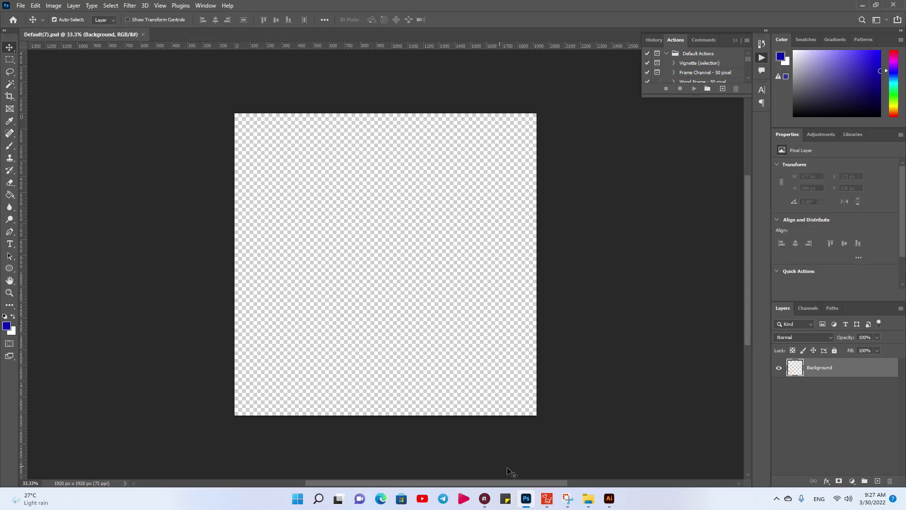
Paste the lightning bolt as an enlarged Smart Object and switch to Cartoon Animator.
key(ctrl+v)
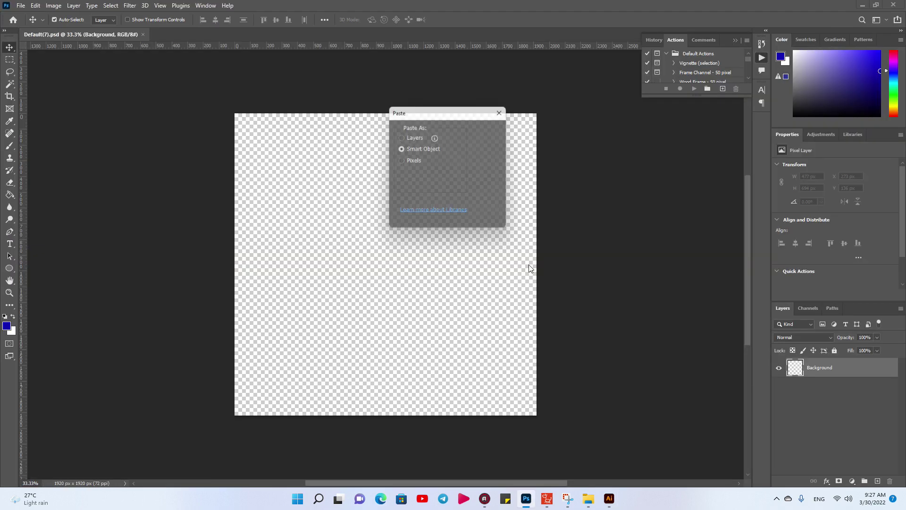
key(Return)
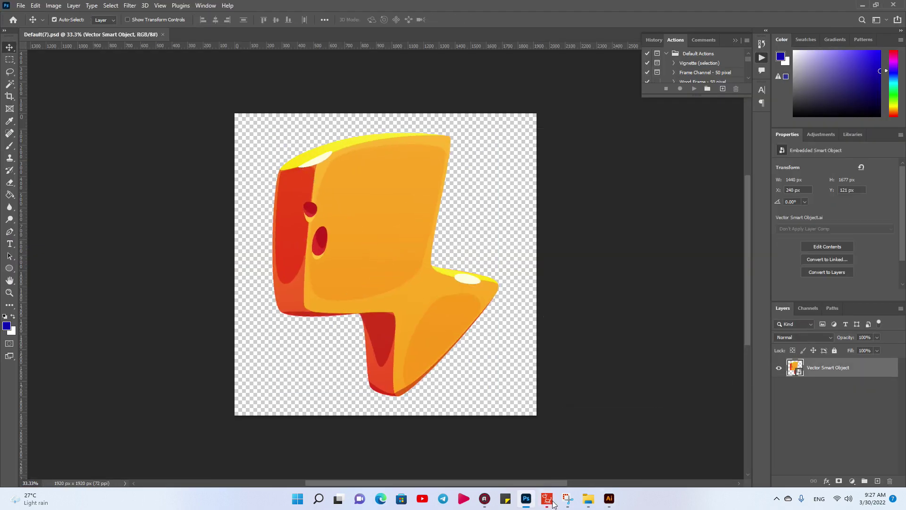
click(547, 501)
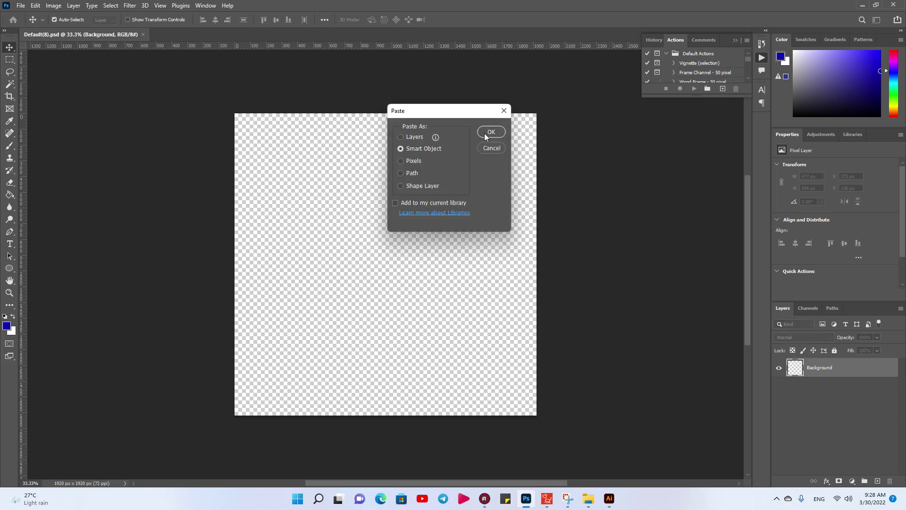
Paste the heart as a Smart Object in Photoshop and save it as prop 11 in the Freepik folder.
click(486, 134)
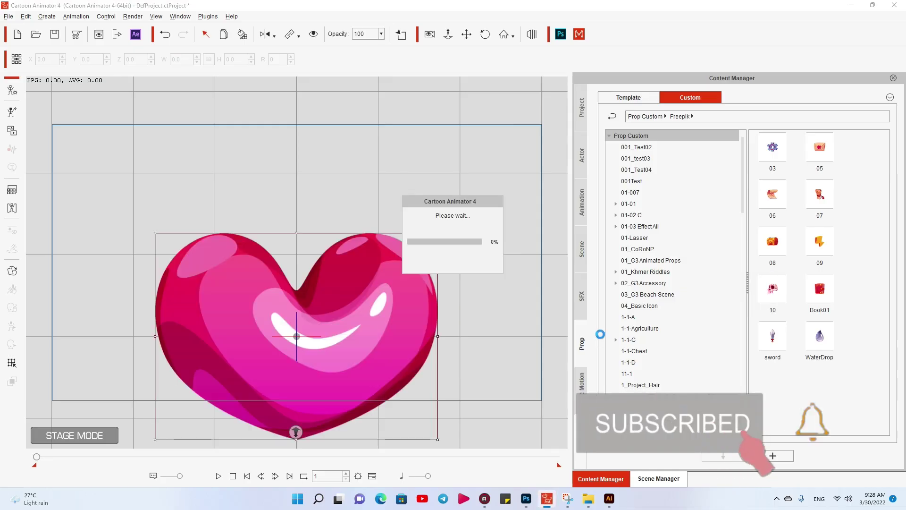
text(11)
key(Return)
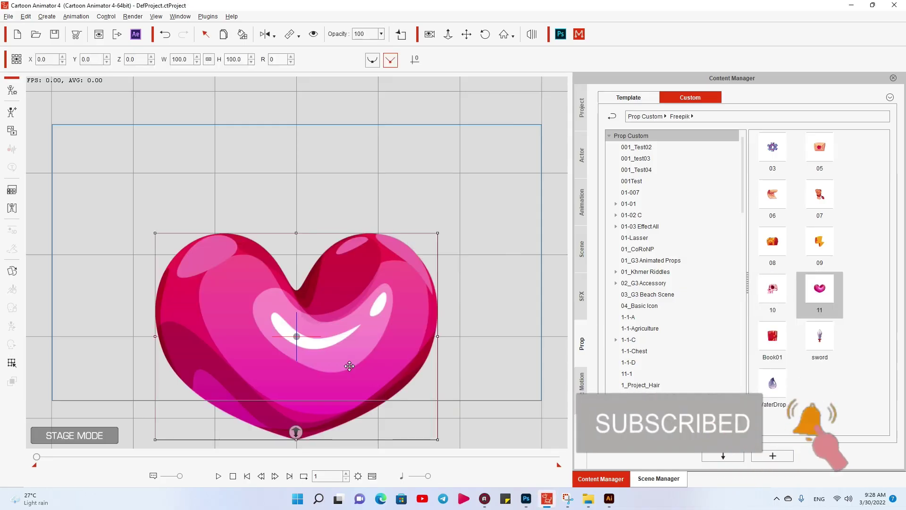
Move the heart up on the stage, enlarge it to about 235.9 and examine its edges up close.
drag(386, 329, 380, 250)
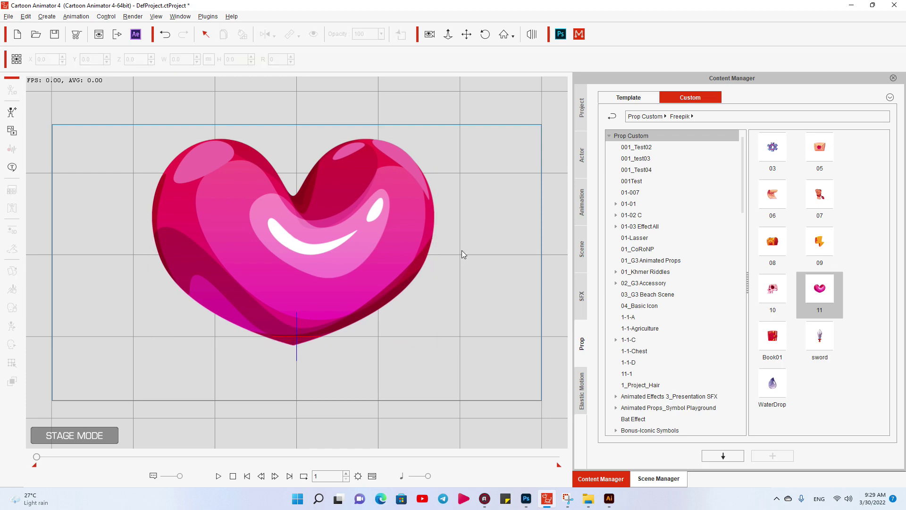
click(373, 240)
drag(436, 137, 625, 42)
drag(439, 243, 303, 356)
scroll(454, 139, up, 4)
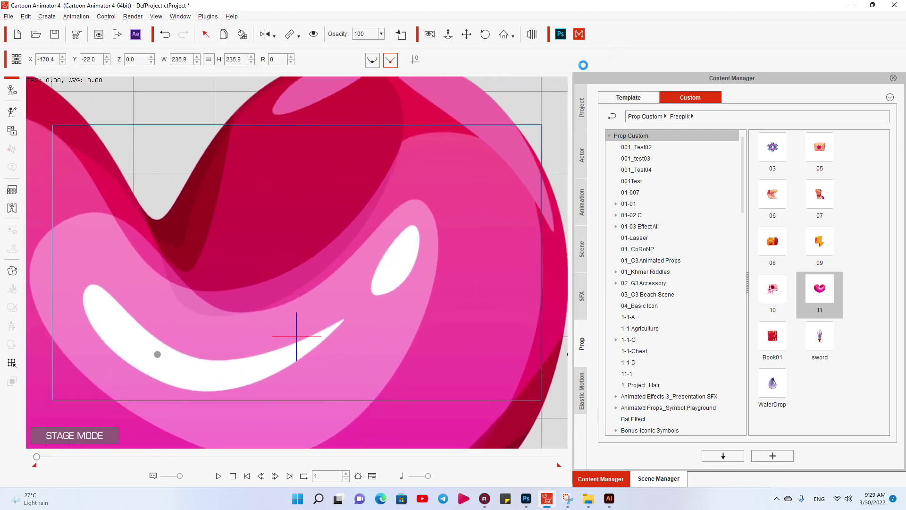
Scale the heart down to slightly below its original size and reposition it near the stage centre.
drag(270, 322, 278, 270)
drag(473, 167, 317, 274)
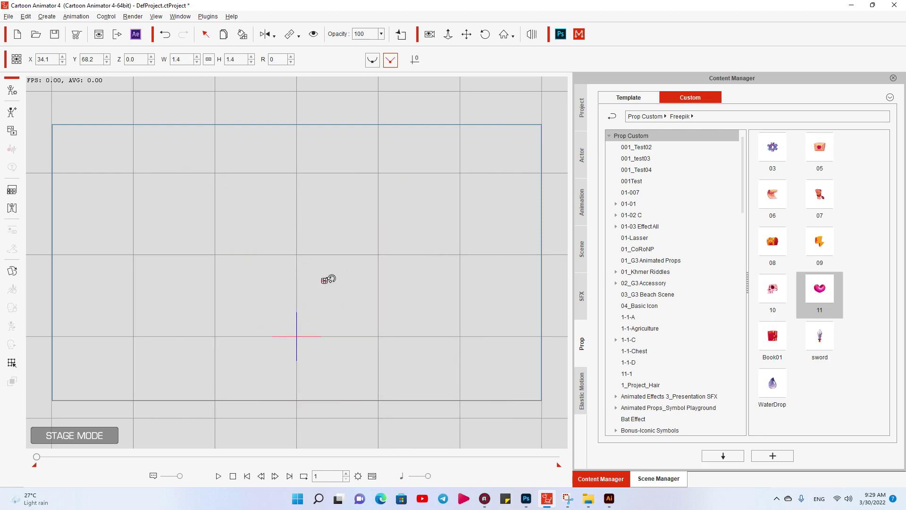
key(ctrl+z)
drag(519, 139, 449, 181)
drag(350, 290, 350, 275)
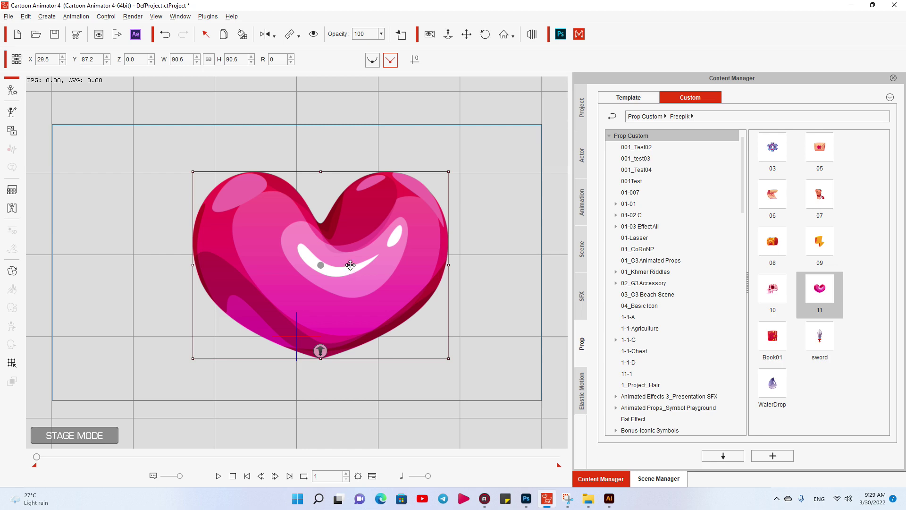
drag(451, 172, 444, 178)
drag(369, 229, 352, 226)
Add the skull prop 10 to the stage, enlarge it to about 176.8 and place it below the heart.
drag(772, 289, 352, 273)
drag(458, 164, 604, 52)
drag(416, 195, 282, 354)
drag(472, 184, 637, 99)
drag(437, 204, 383, 279)
drag(548, 136, 365, 310)
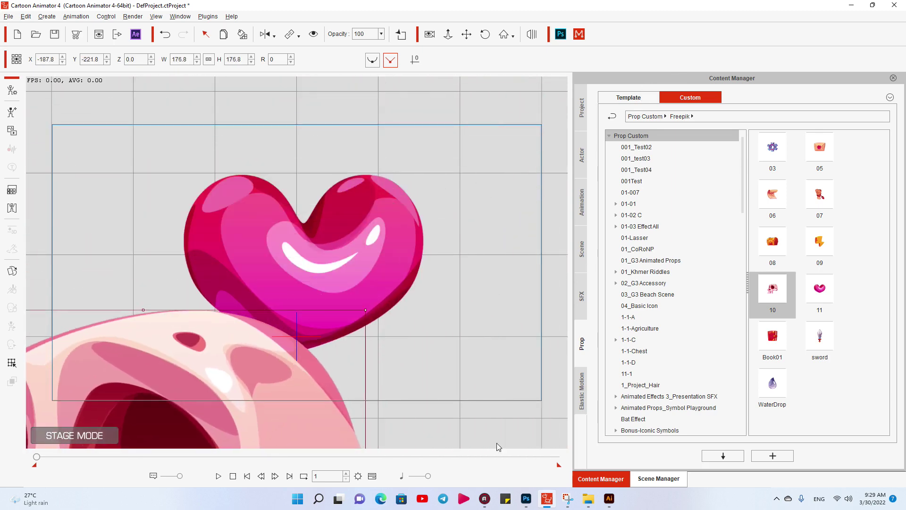
Switch to Photoshop and expand the heart document's canvas to about 3852 × 2694 px with the Crop tool.
click(548, 503)
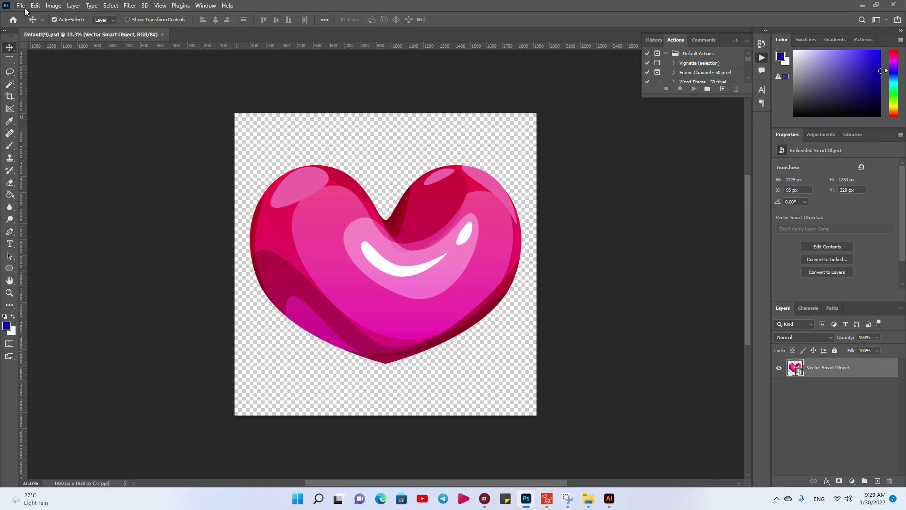
key(c)
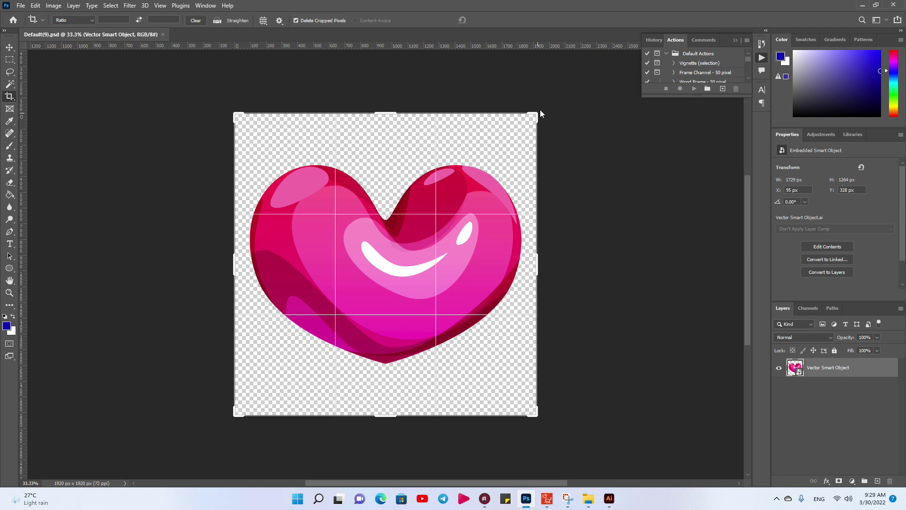
drag(537, 116, 670, 36)
drag(162, 456, 1, 497)
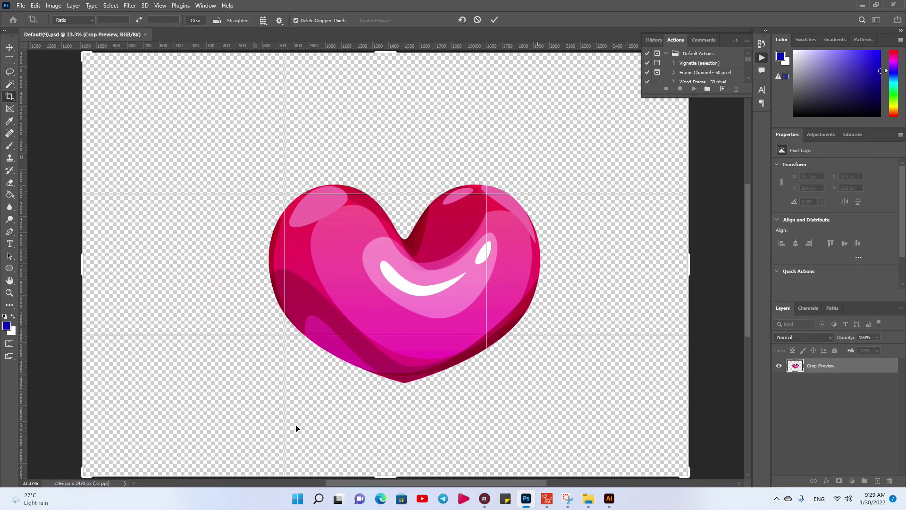
key(Return)
key(v)
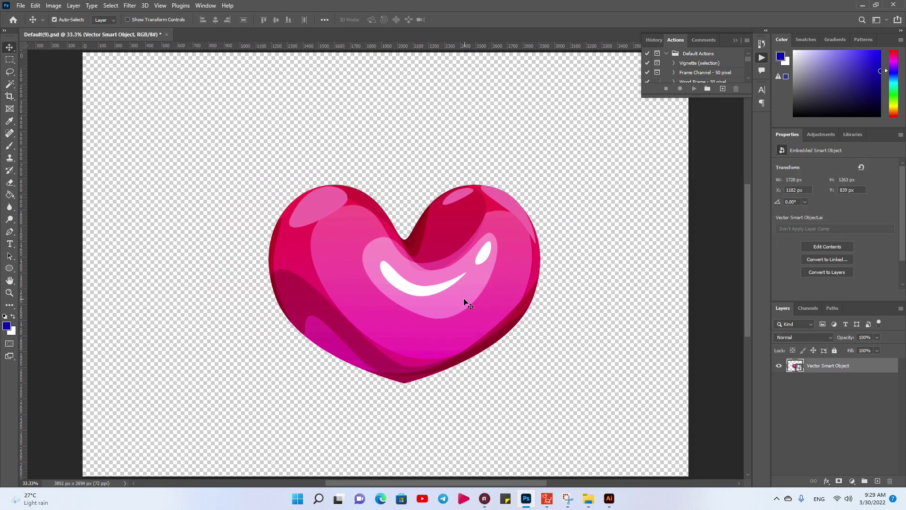
Enlarge the heart Smart Object to about 3566 × 2607 px and reposition it within the expanded canvas.
key(ctrl+t)
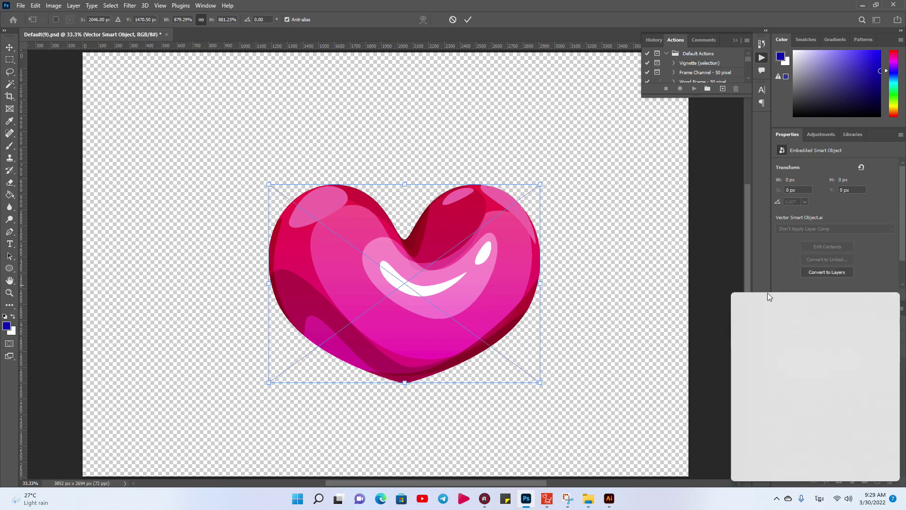
drag(541, 181, 683, 72)
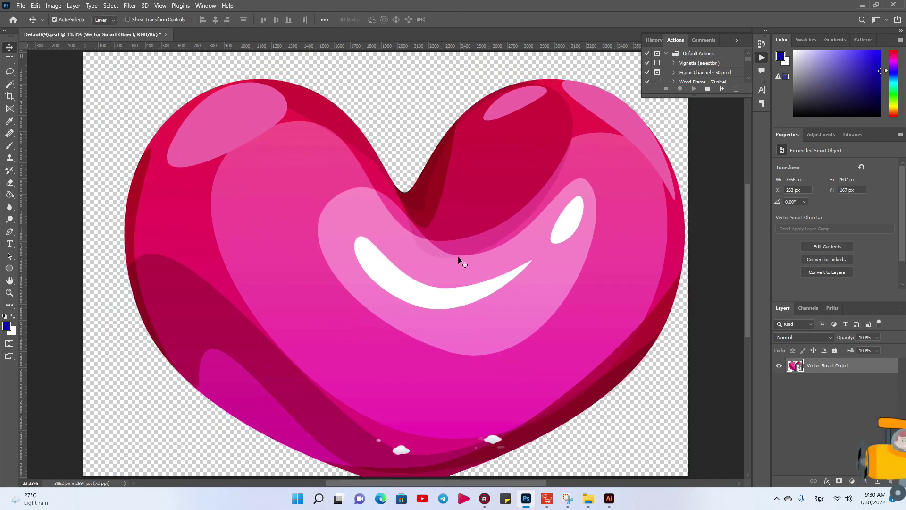
scroll(456, 284, down, 2)
scroll(455, 284, up, 4)
mouse_move(456, 288)
mouse_down()
mouse_move(445, 254)
mouse_move(446, 298)
mouse_up()
scroll(444, 269, down, 2)
scroll(452, 292, down, 1)
scroll(452, 292, up, 4)
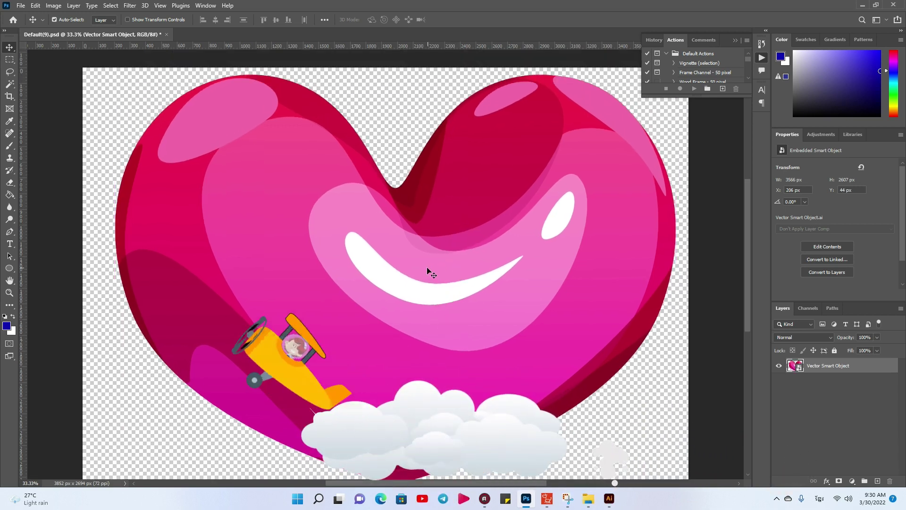
Switch to Cartoon Animator and move the enlarged skull up so it overlaps the heart.
click(551, 505)
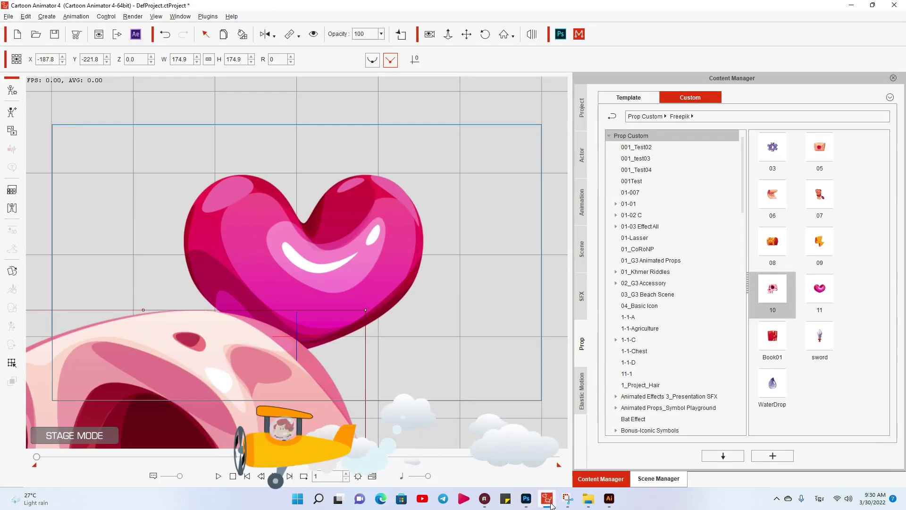
drag(431, 180, 305, 302)
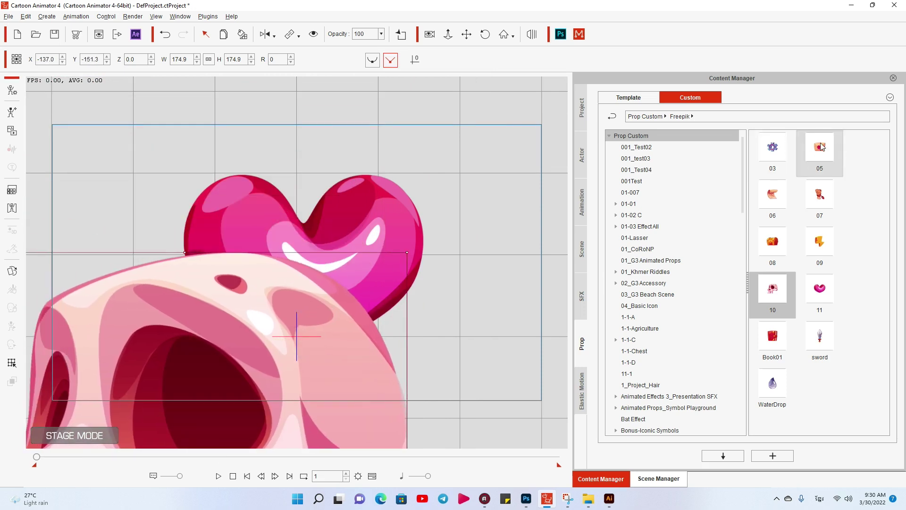